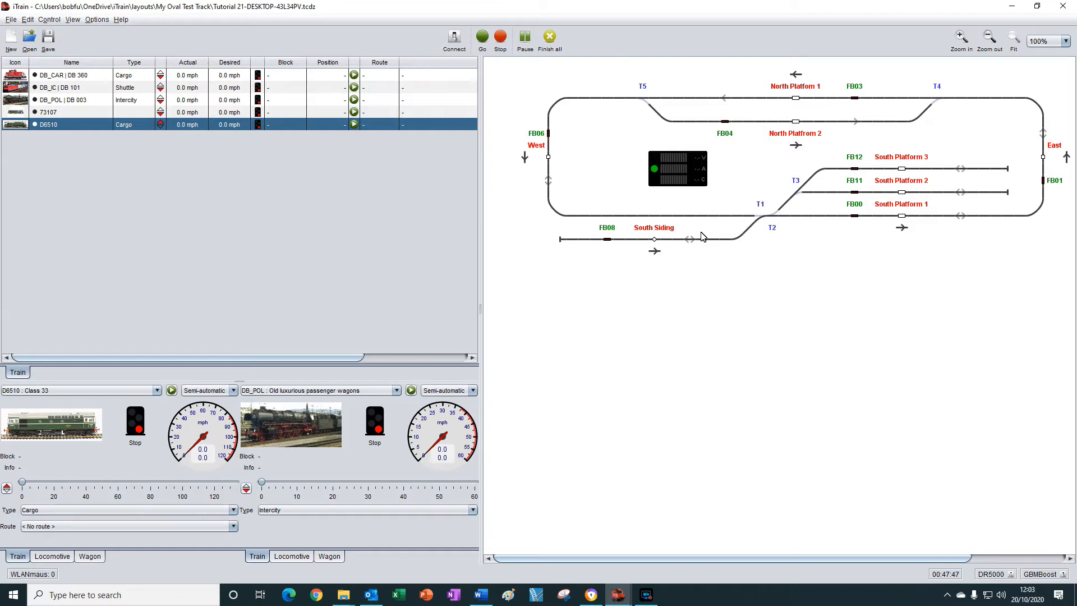
In the Tutorial 21 train route, insert the single block SS : South Siding 1 ahead of the first SP1 item.
key("ctrl+r")
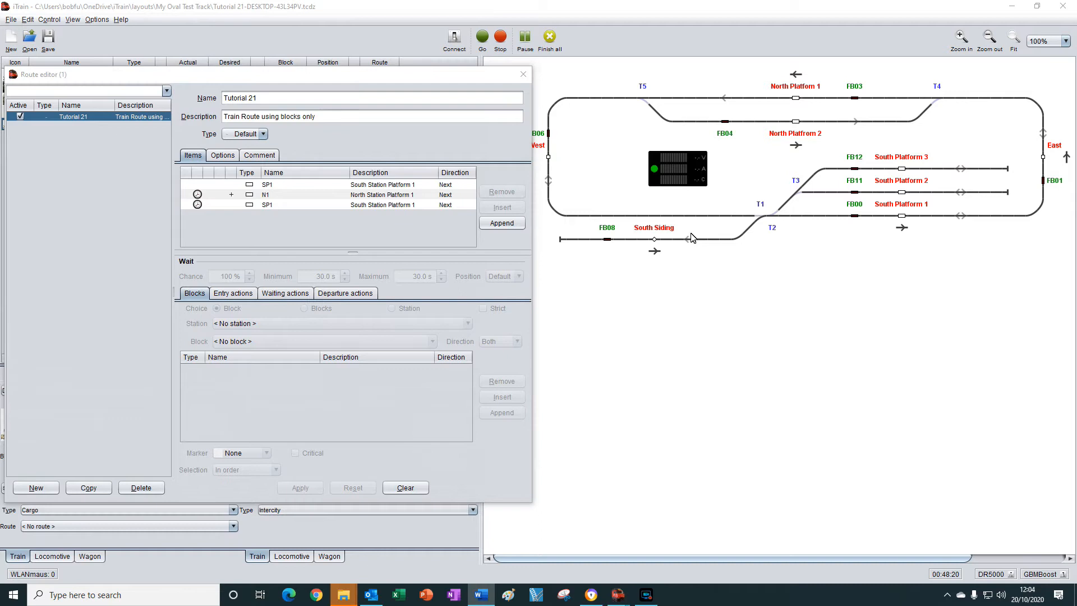
left_click(276, 189)
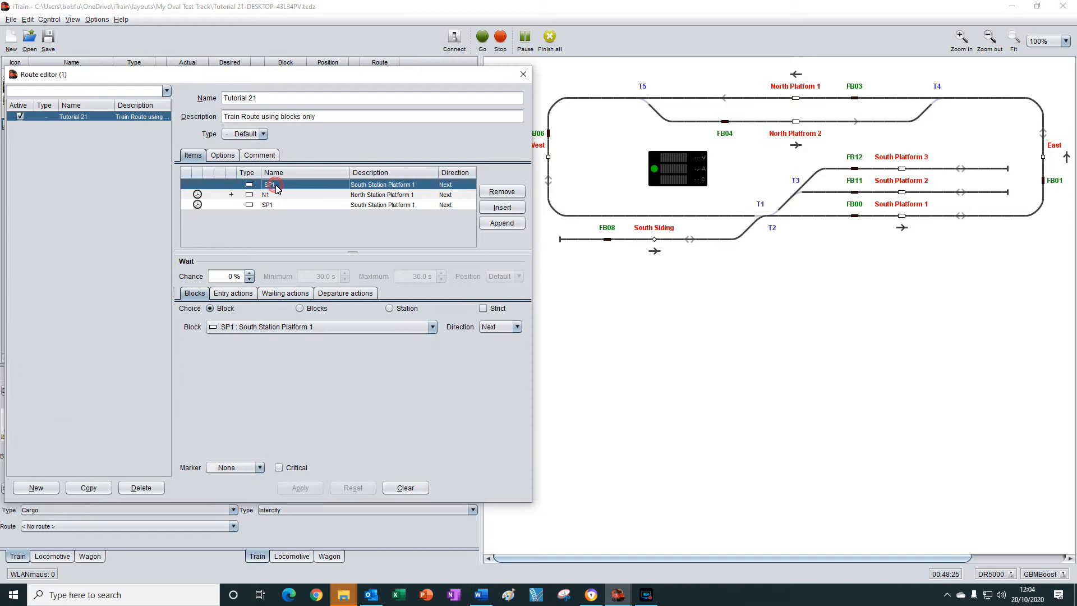
left_click(511, 213)
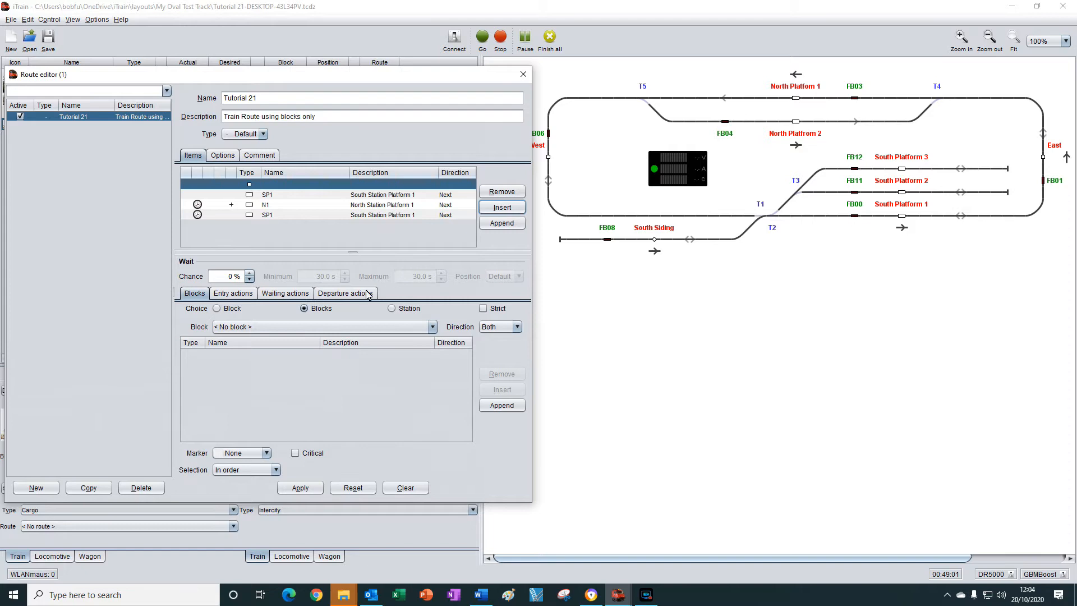
left_click(218, 310)
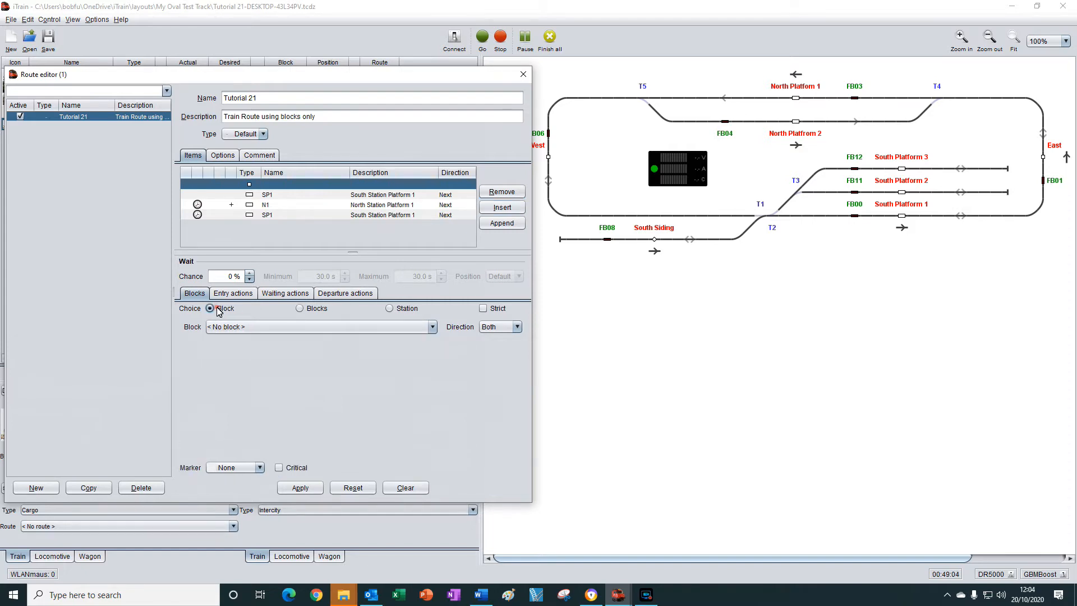
left_click(259, 329)
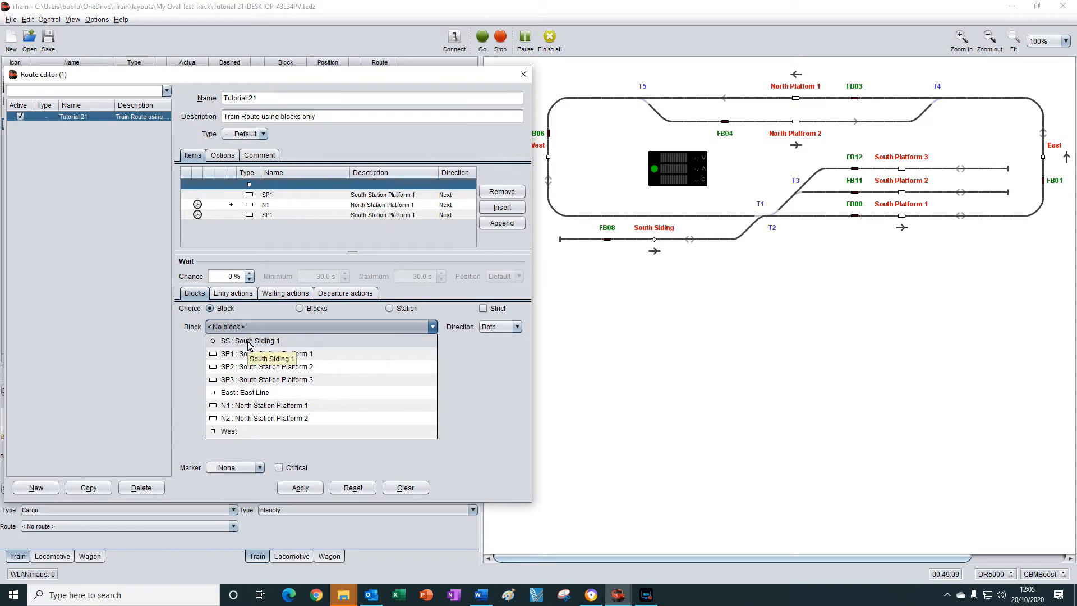
left_click(249, 342)
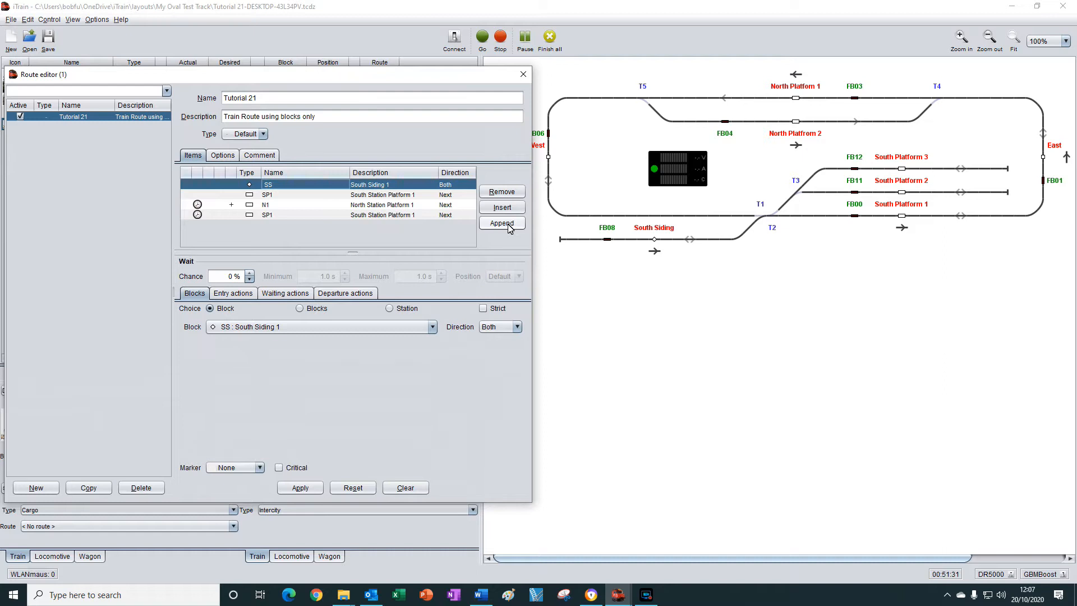
Append block SS : South Siding 1 to the end of the route with direction Previous and a 100 % wait chance.
left_click(502, 223)
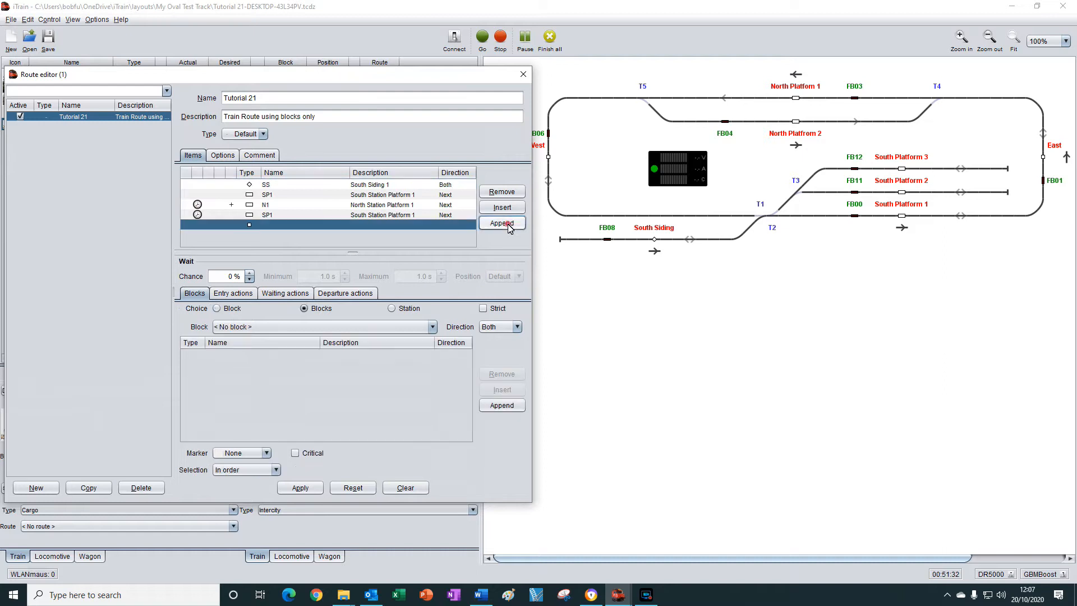
left_click(218, 309)
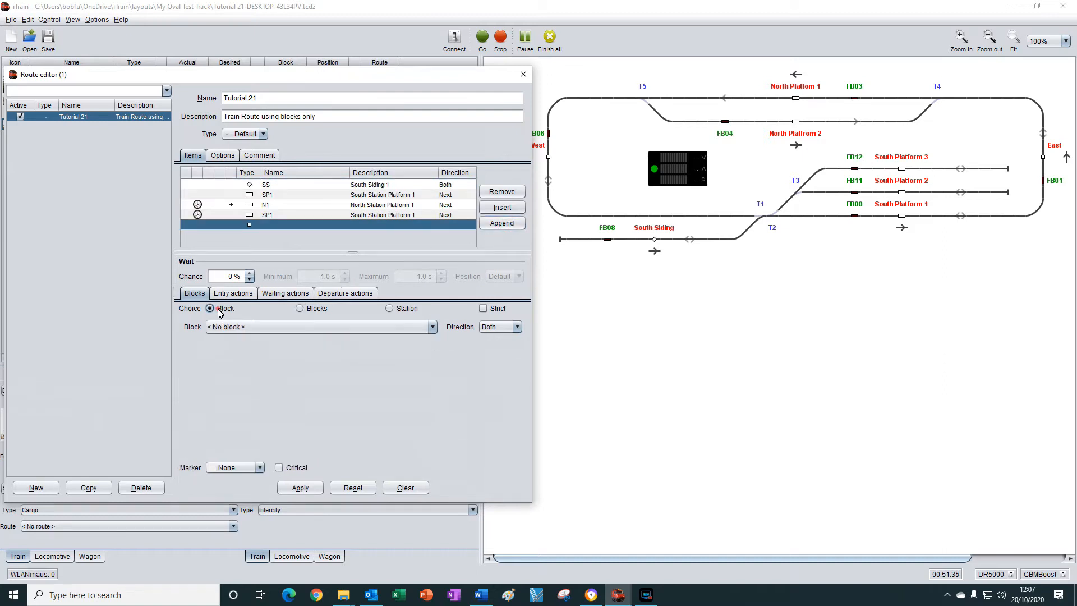
left_click(254, 328)
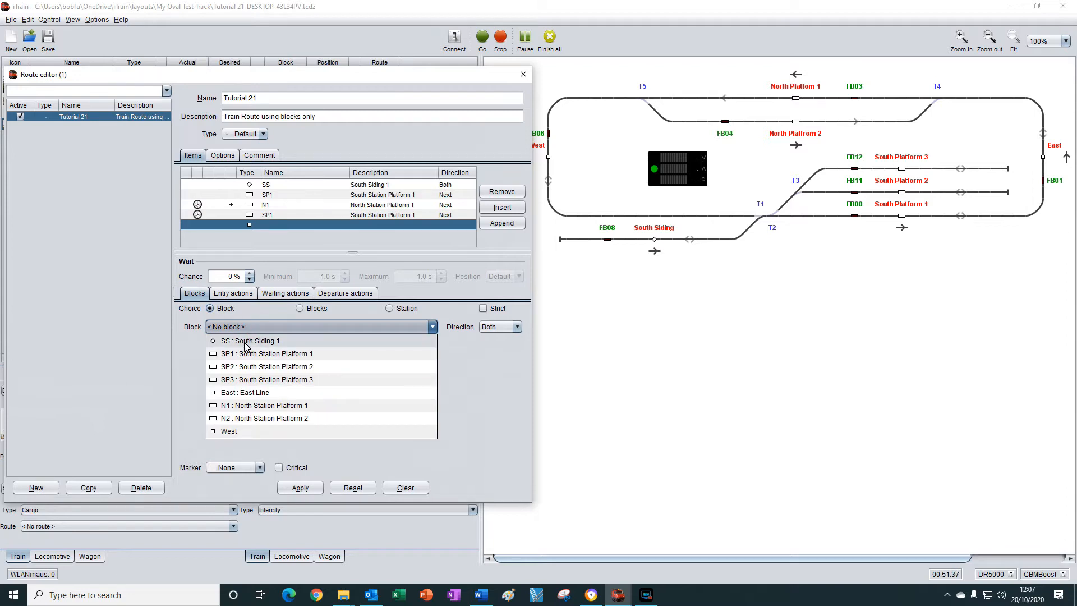
left_click(244, 342)
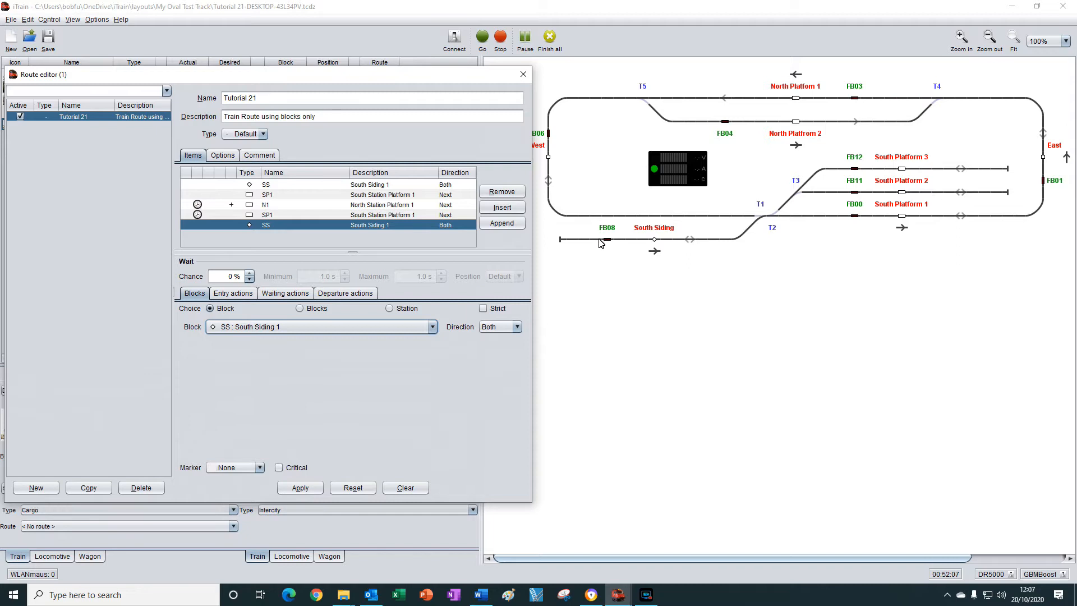
left_click(517, 327)
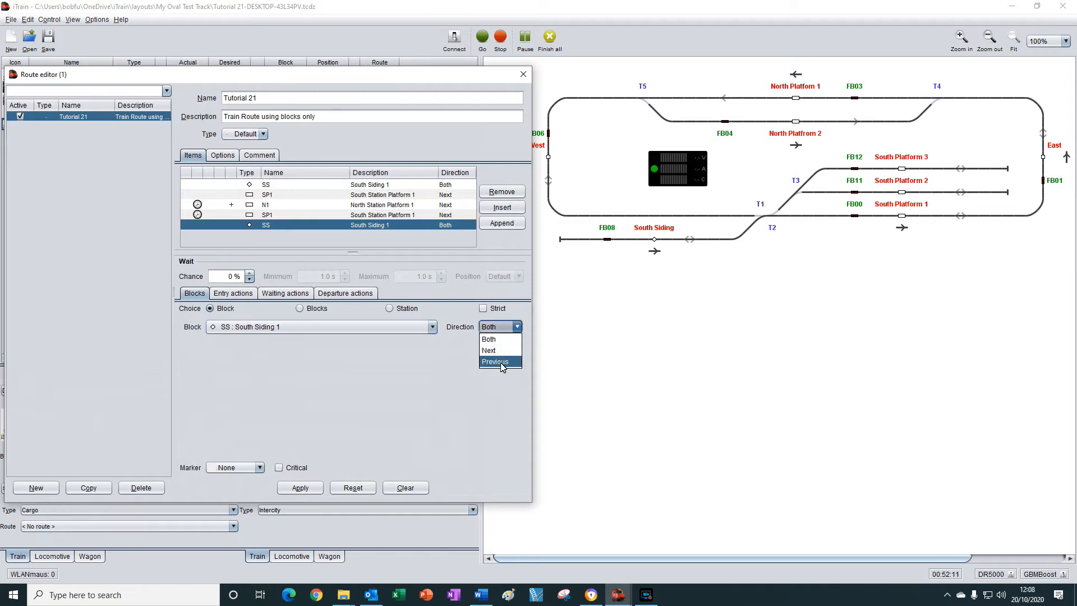
left_click(502, 362)
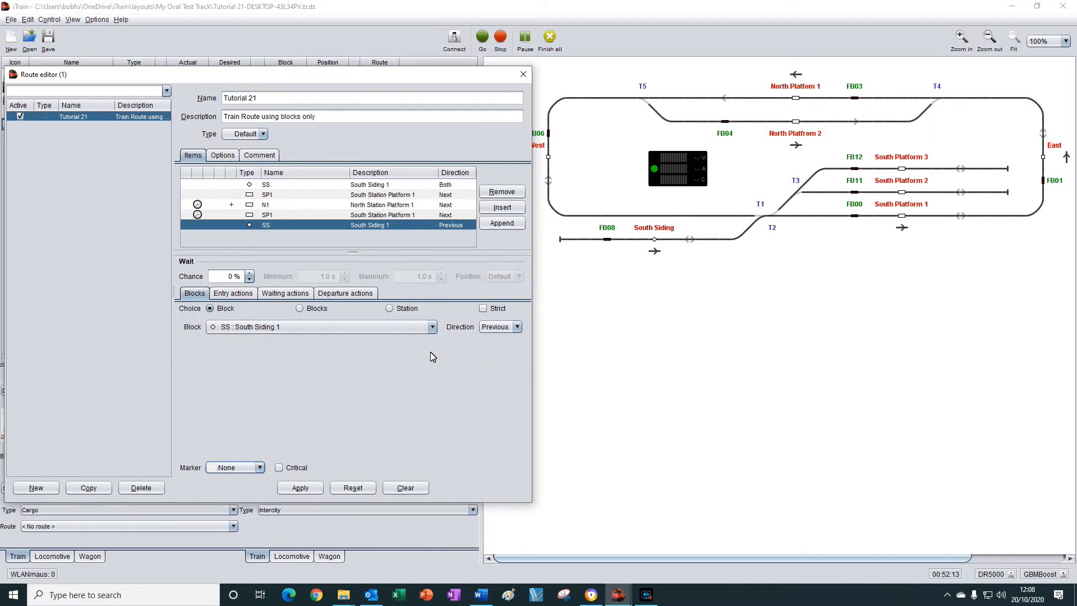
left_click(250, 274)
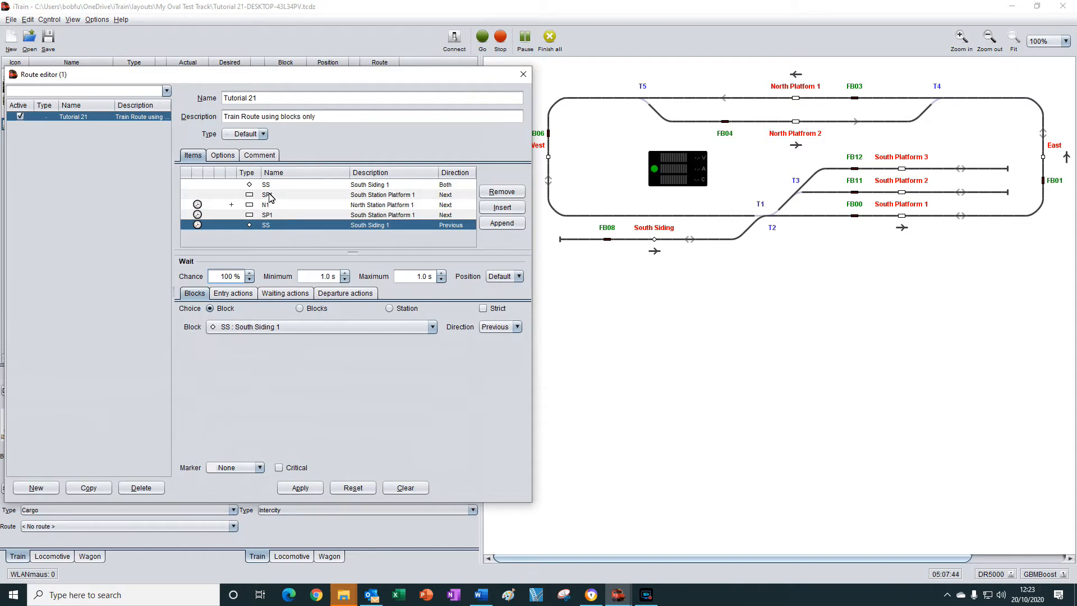
Set the marker of the first SP1 item to Start and that of the second SP1 item to Finish.
left_click(268, 195)
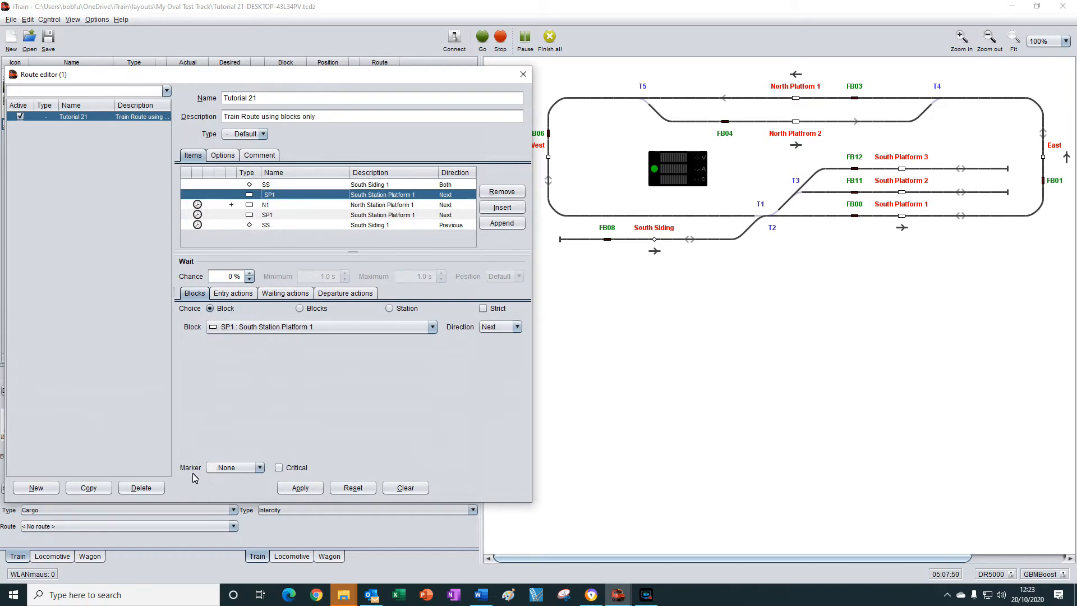
left_click(259, 468)
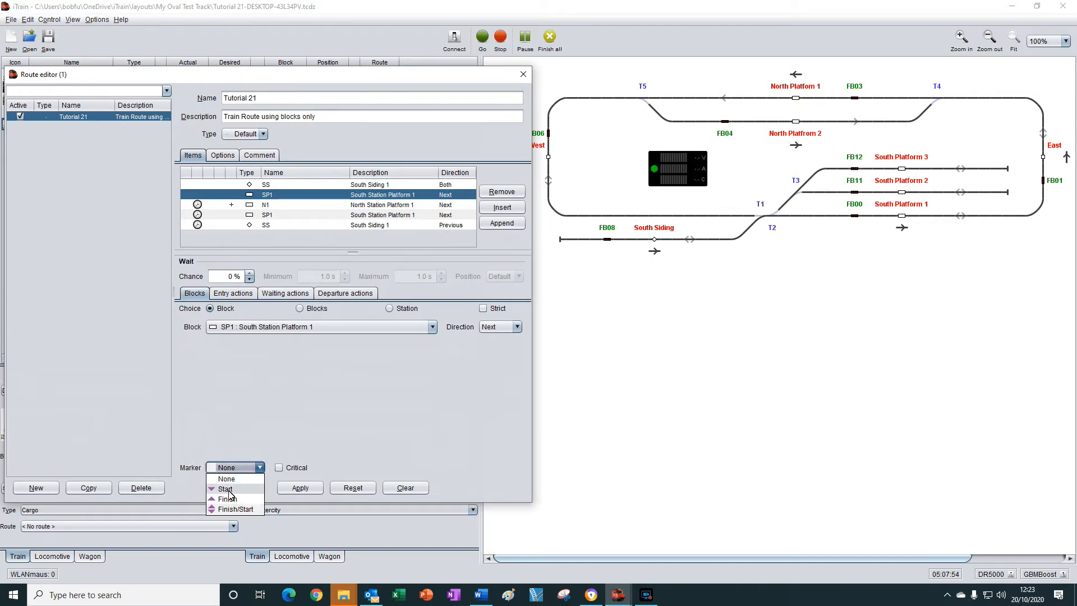
left_click(228, 490)
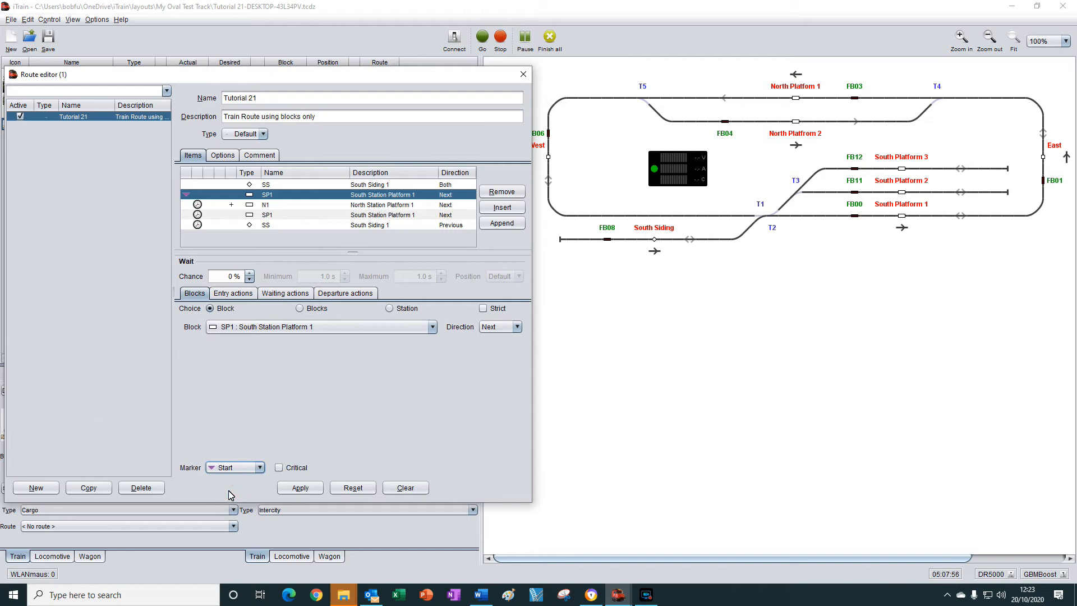
left_click(276, 217)
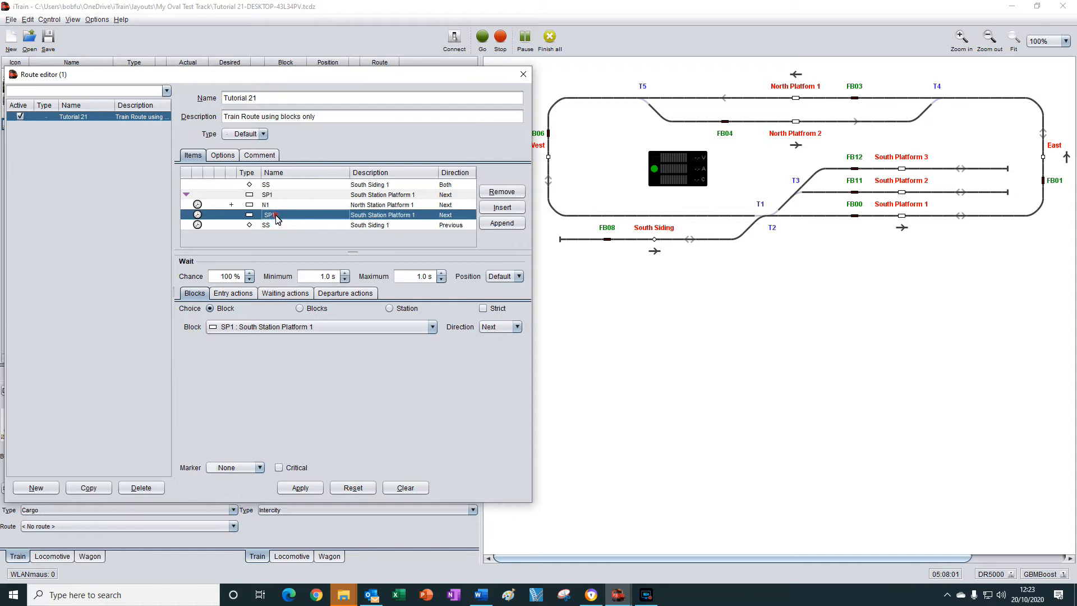
left_click(260, 468)
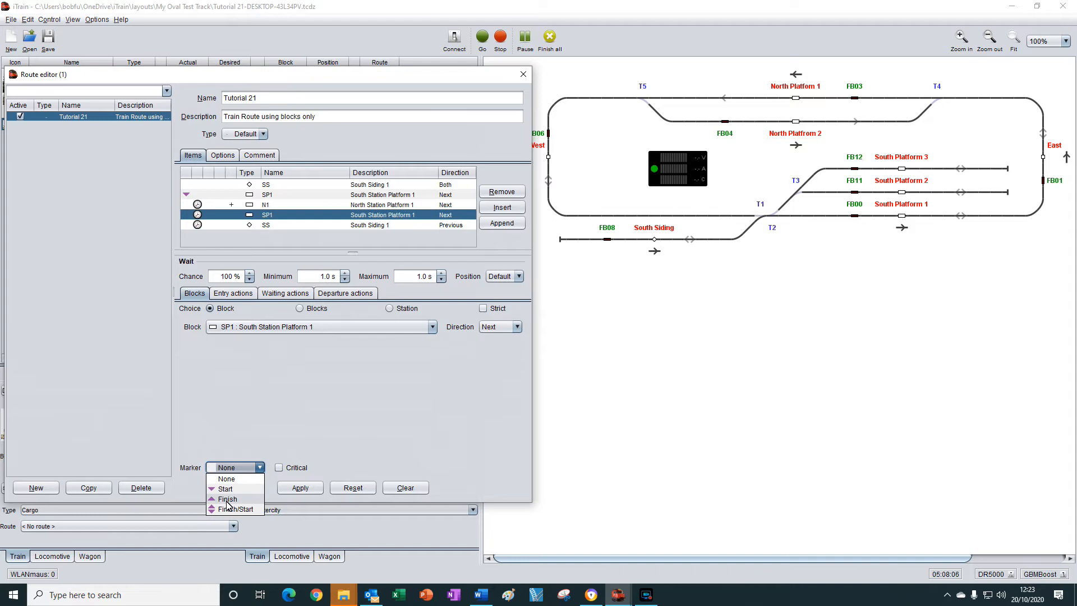
left_click(227, 499)
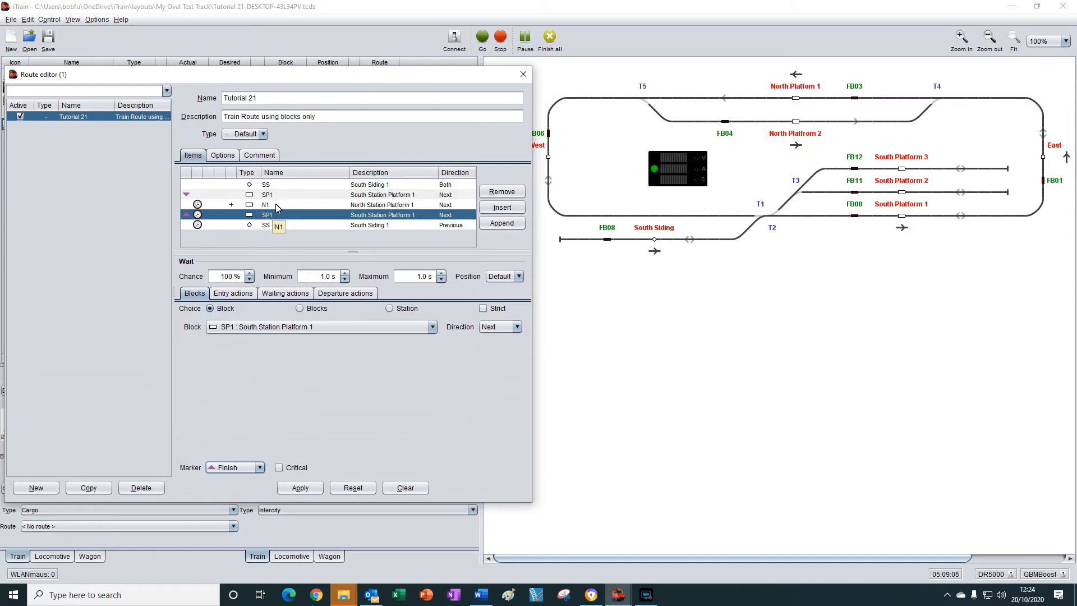
Set the route's repeat count to 2, apply the changes and close the route editor.
left_click(223, 156)
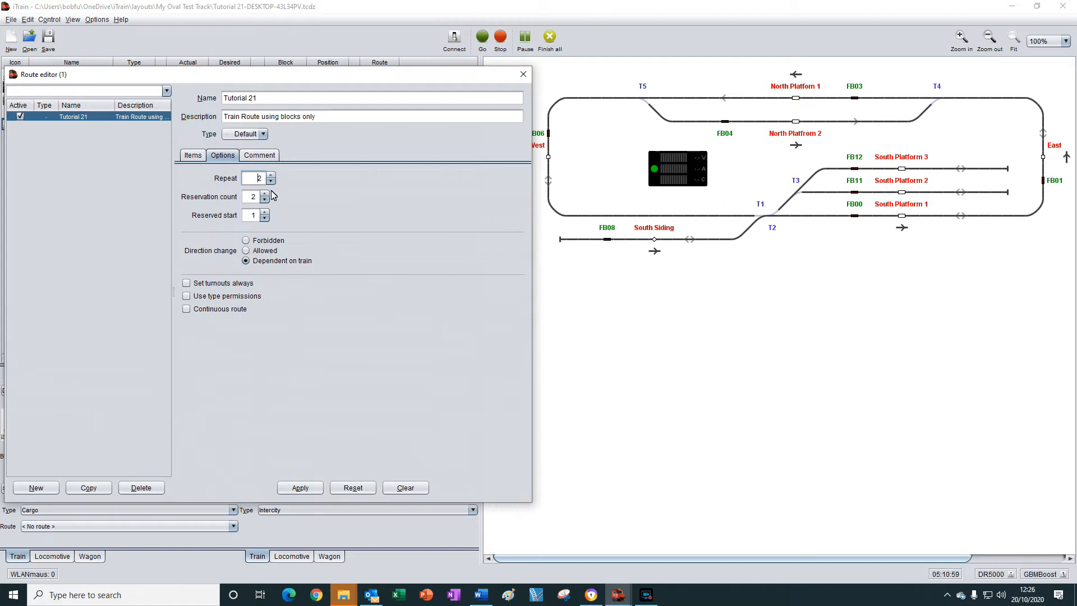
left_click(302, 485)
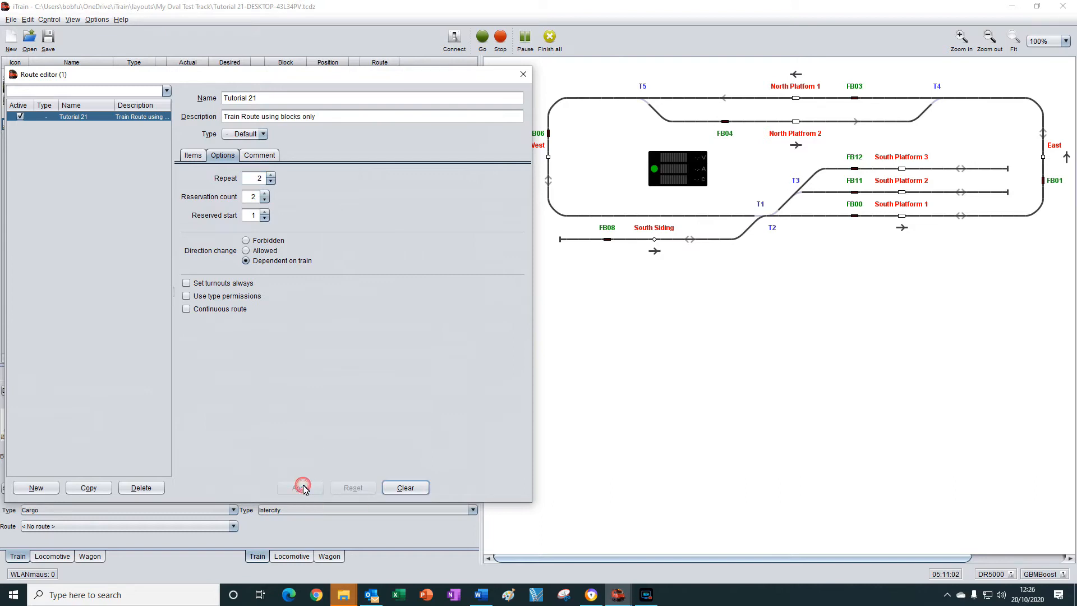
left_click(523, 74)
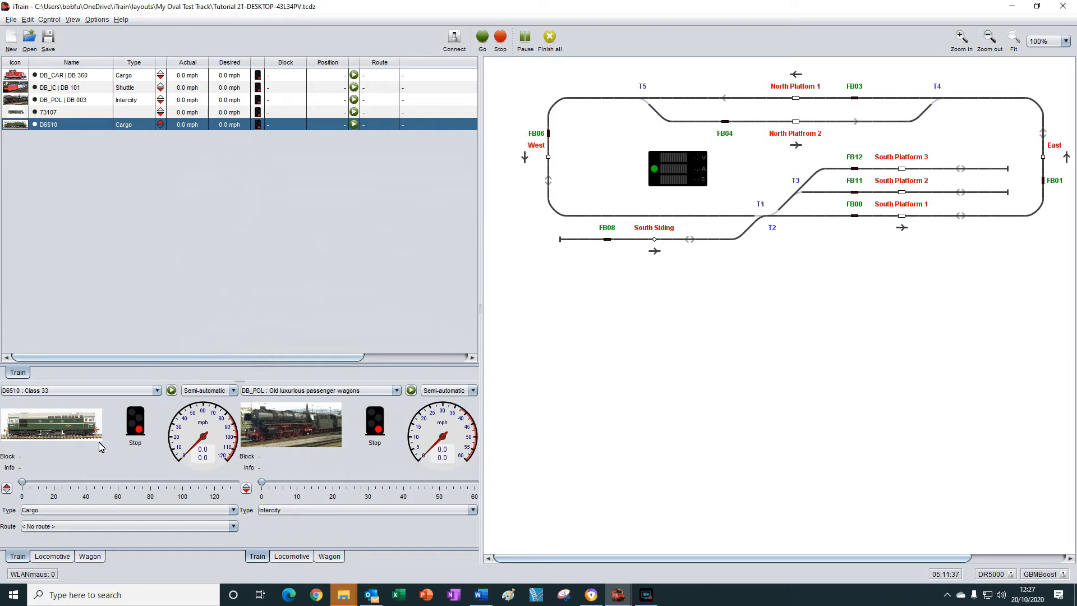
Place train D6510 in the South Siding block and assign it the Tutorial 21 route.
left_click_drag(59, 428, 655, 245)
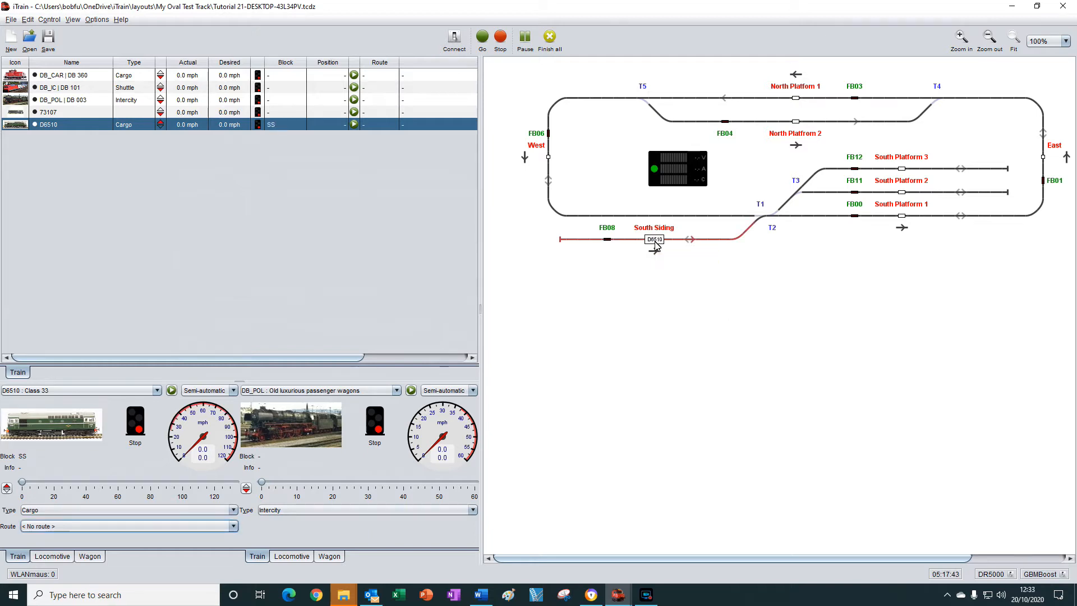
left_click(354, 125)
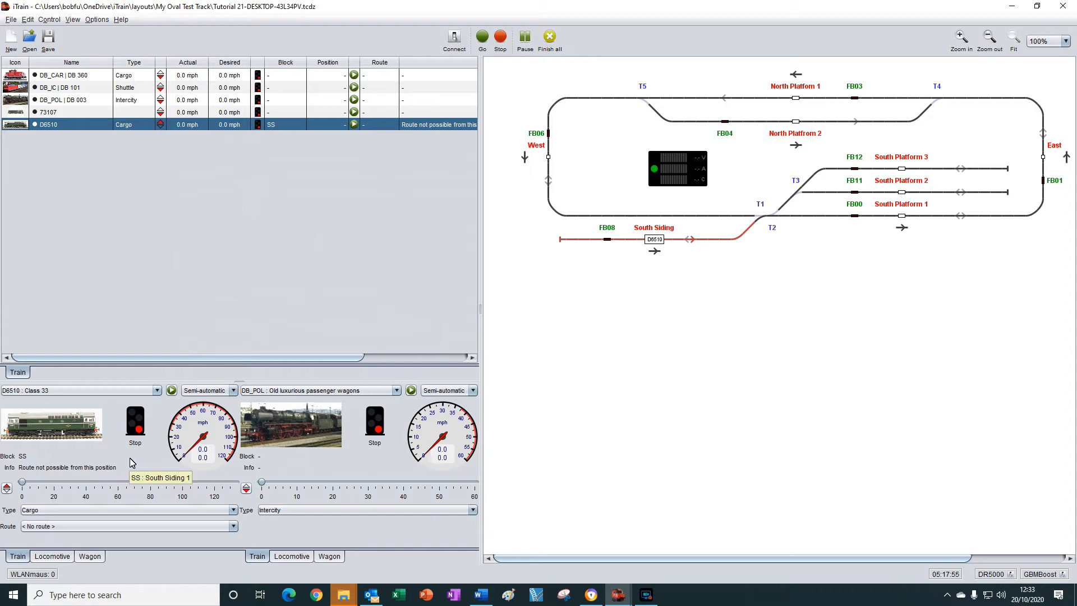
left_click(119, 528)
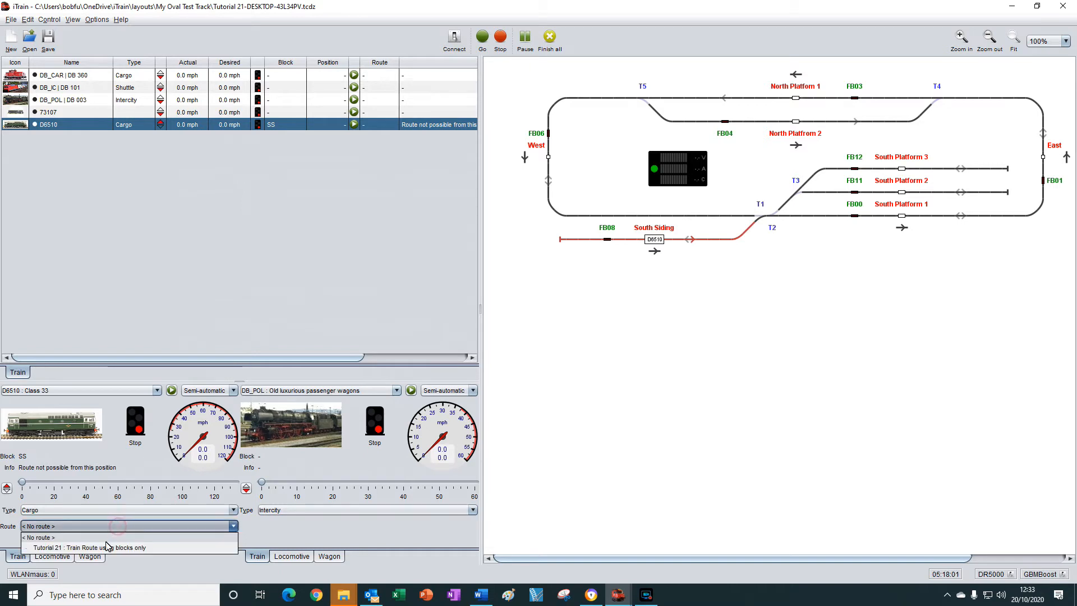
left_click(103, 548)
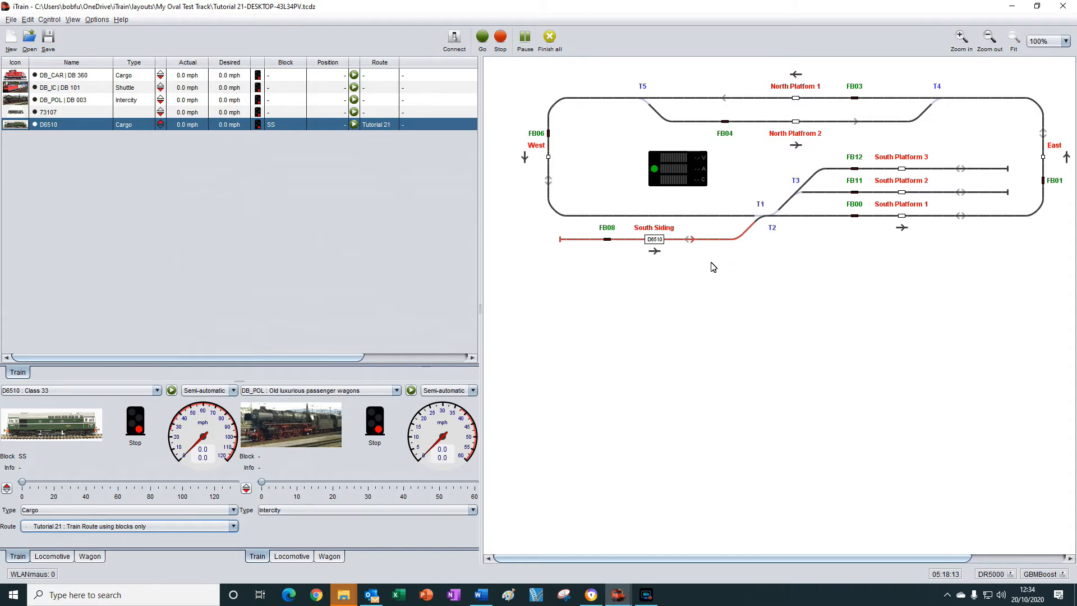
In the Switchboard 1 window, cancel D6510's reserved path out of the South Siding, and return to the main window.
key("alt+Tab")
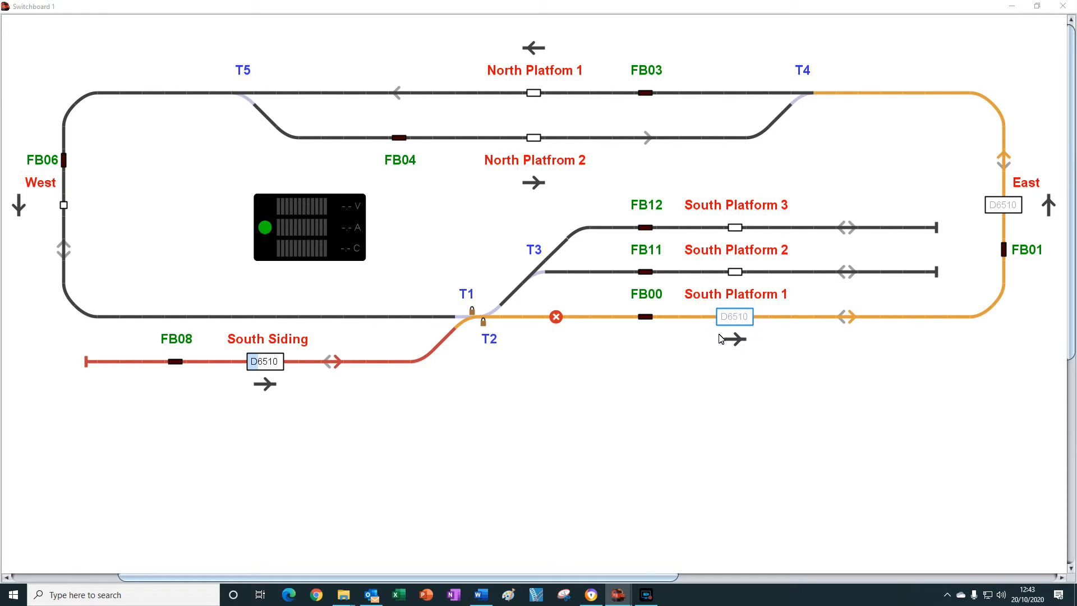
left_click(557, 318)
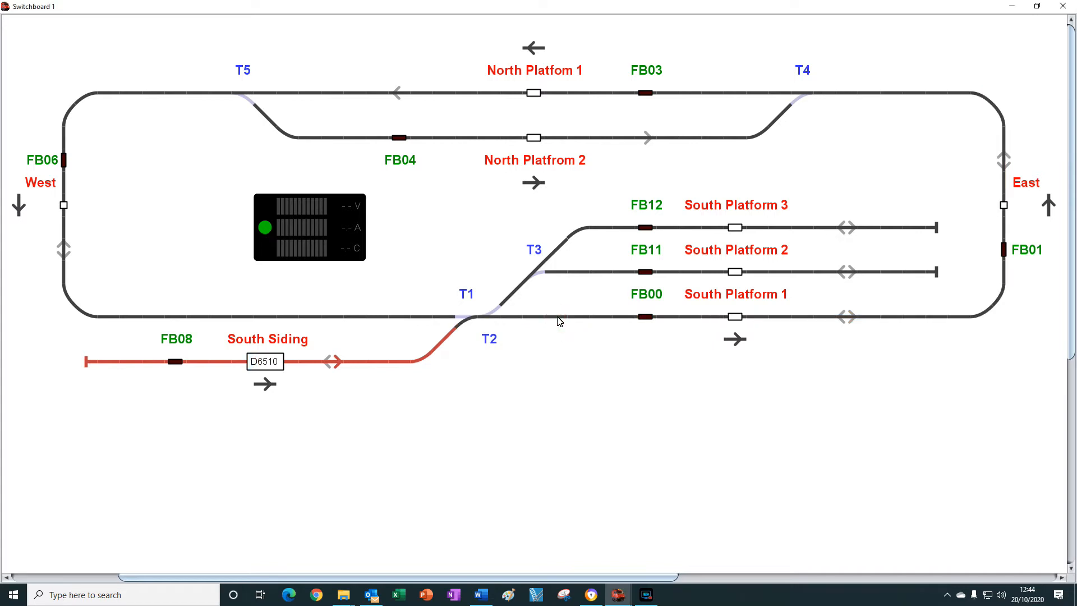
key("alt+Tab")
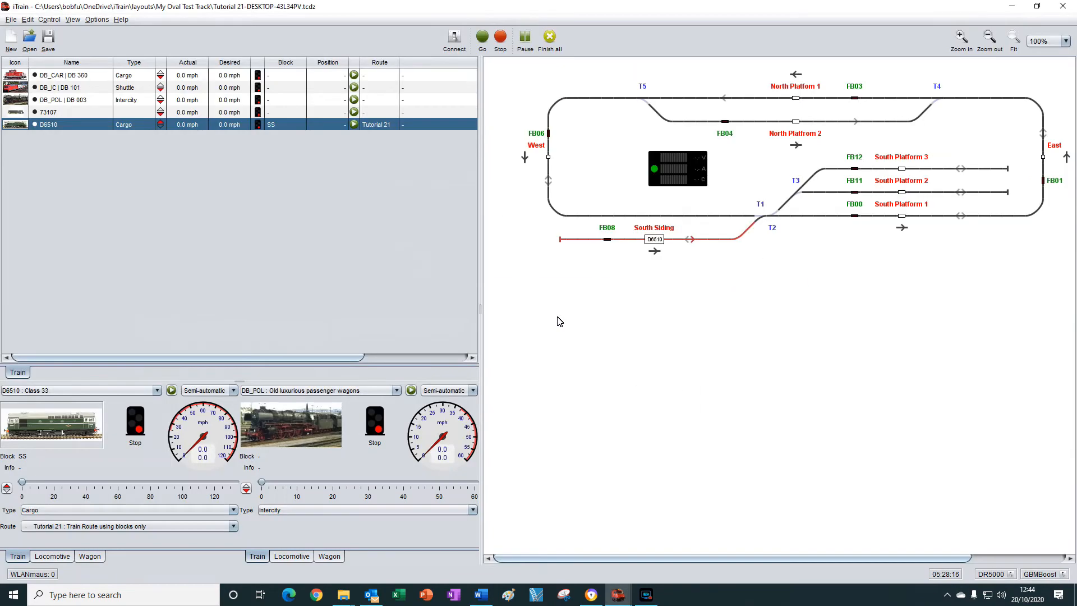
Give the first SP1 item of the Tutorial 21 route a 100 % wait chance with 1 s minimum and maximum, and apply it.
left_click(28, 20)
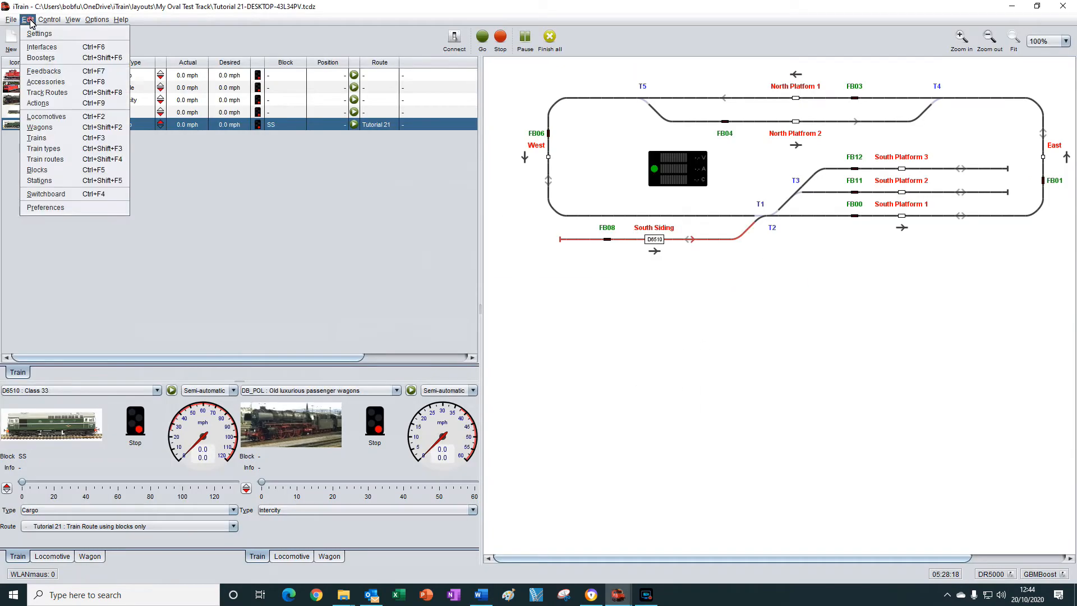
left_click(52, 160)
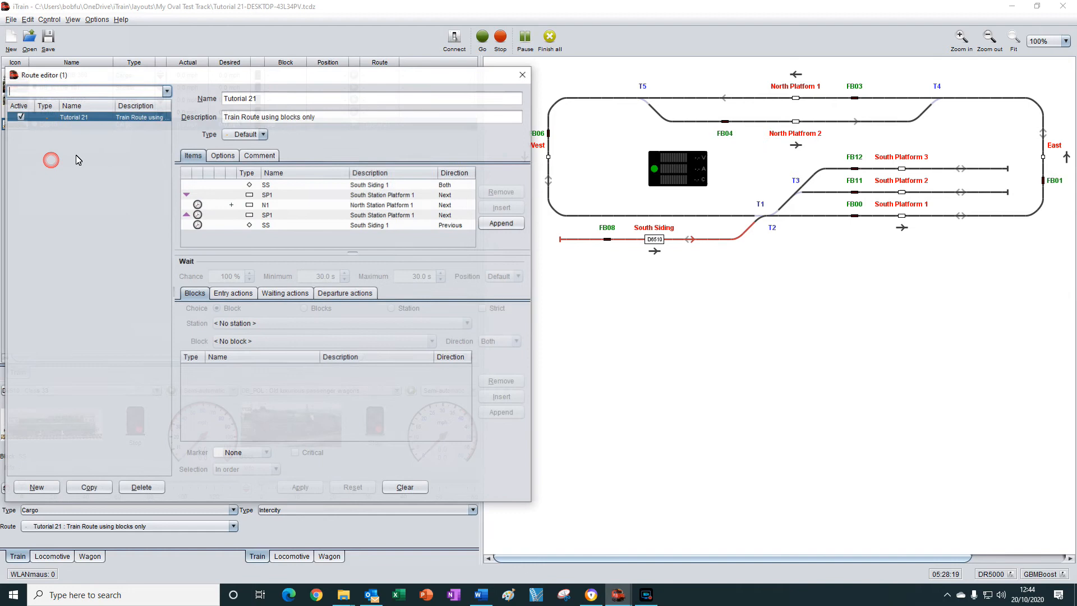
left_click(276, 196)
left_click(248, 274)
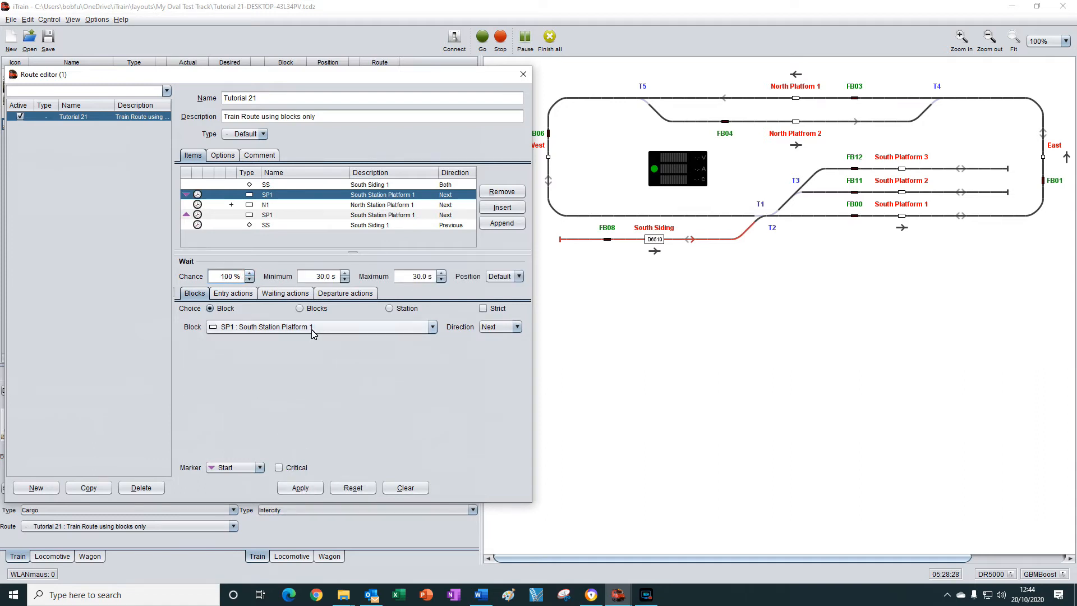
left_click(338, 281)
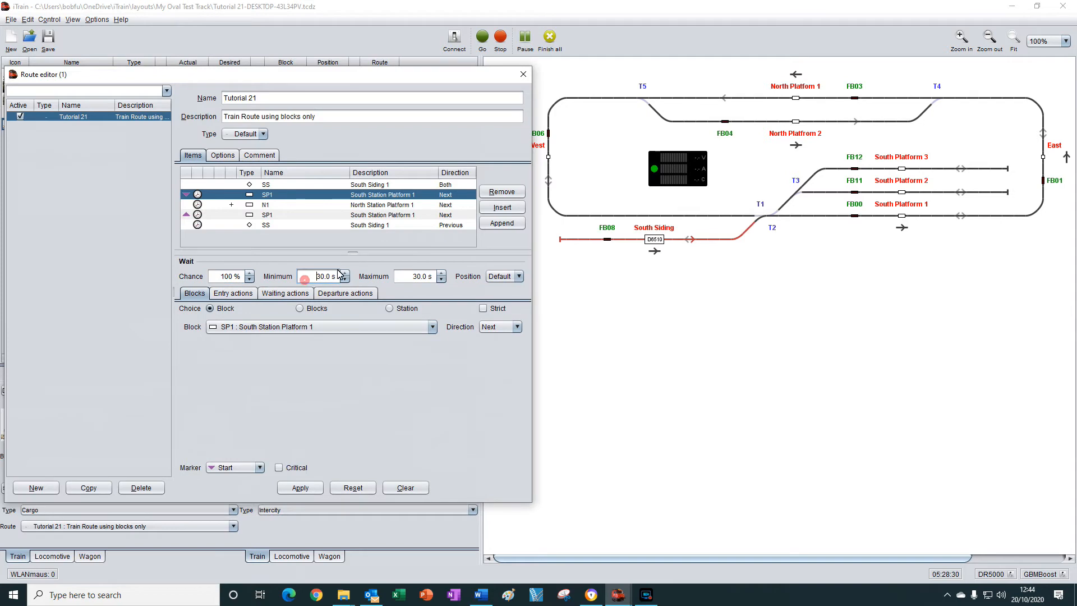
type("1")
left_click(409, 280)
type("1")
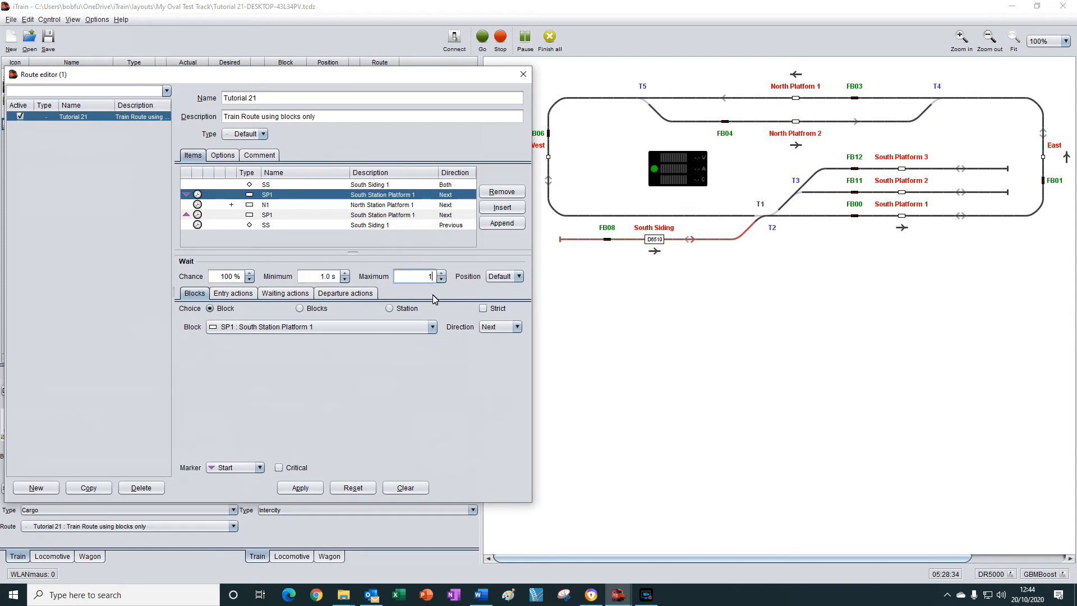
left_click(300, 488)
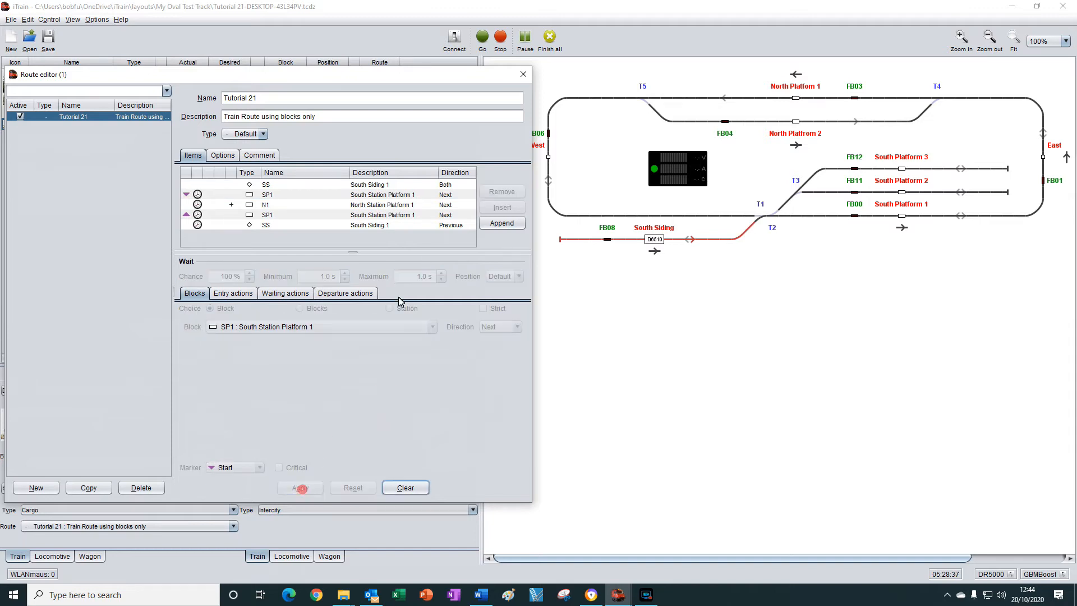
left_click(520, 72)
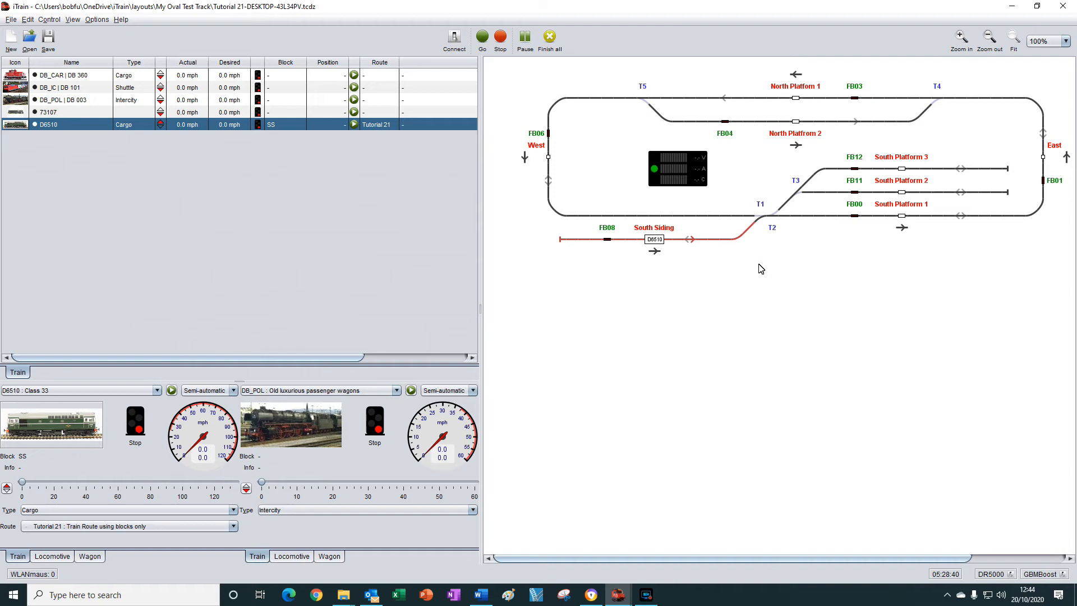
In the Switchboard 1 window, simulate D6510's first lap by triggering feedbacks FB00, FB01, FB04 and FB06, ending at FB00.
key("alt+Tab")
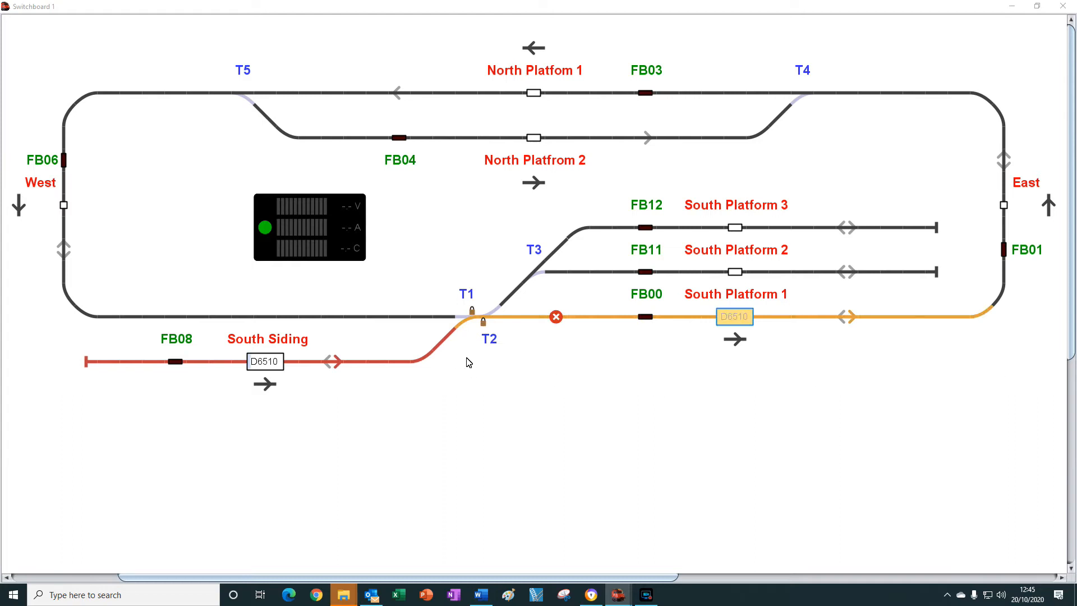
left_click(646, 317)
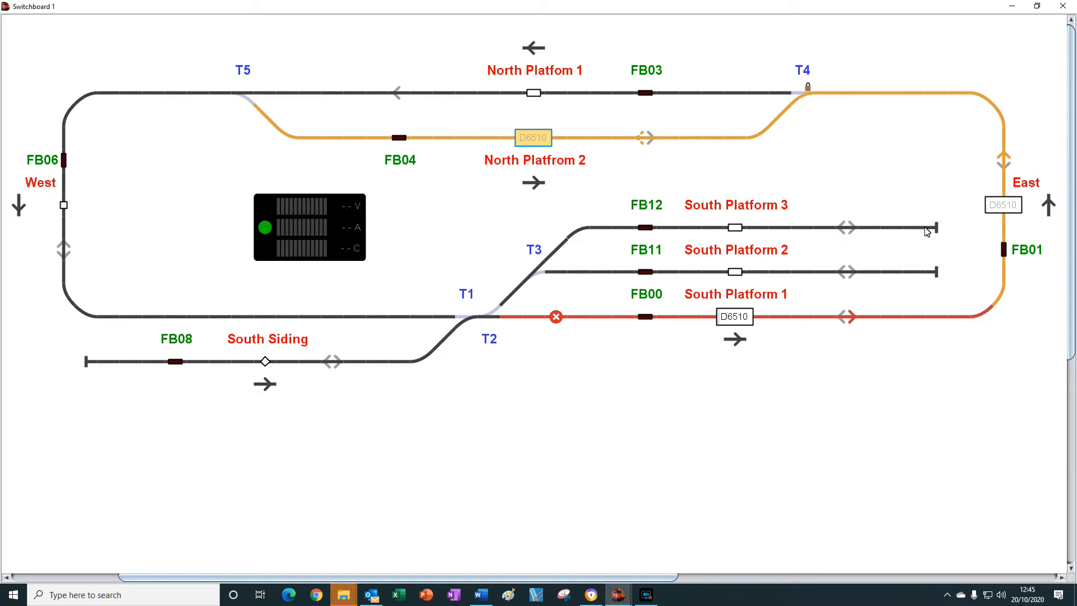
left_click(1005, 251)
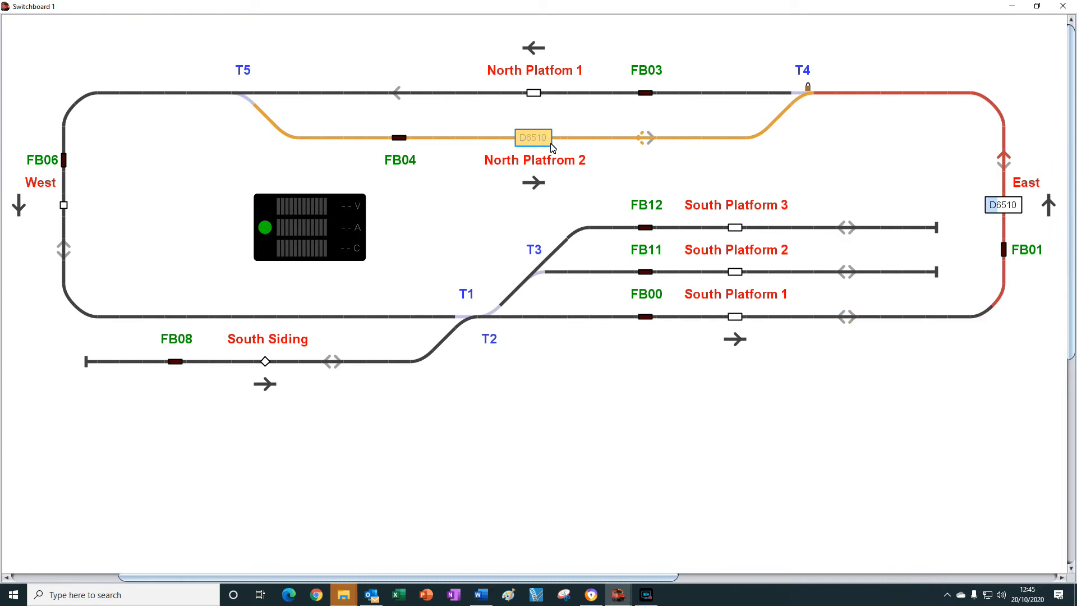
left_click(399, 138)
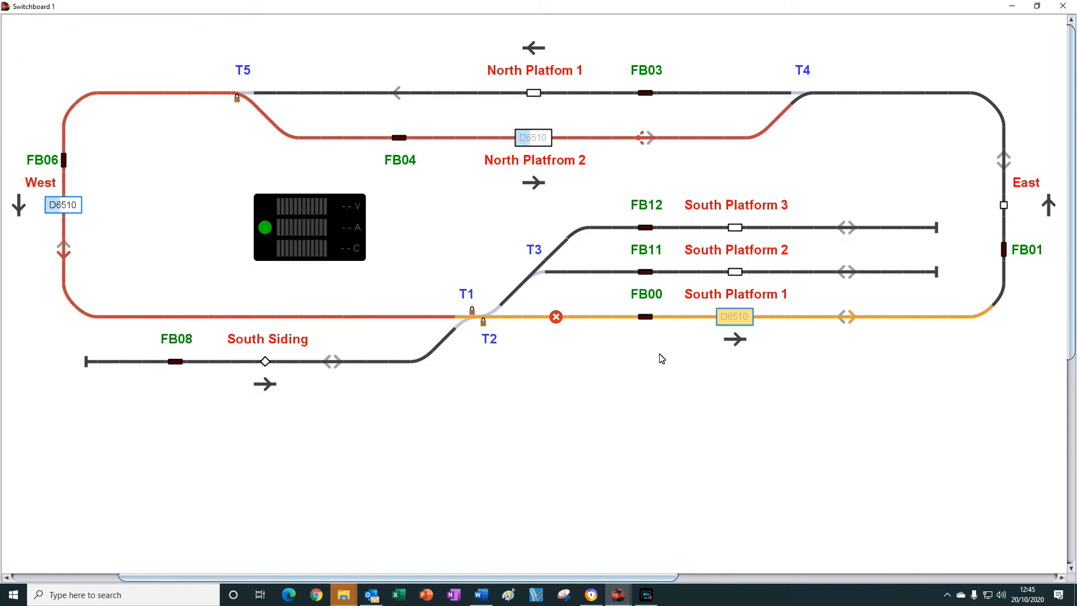
left_click(646, 320)
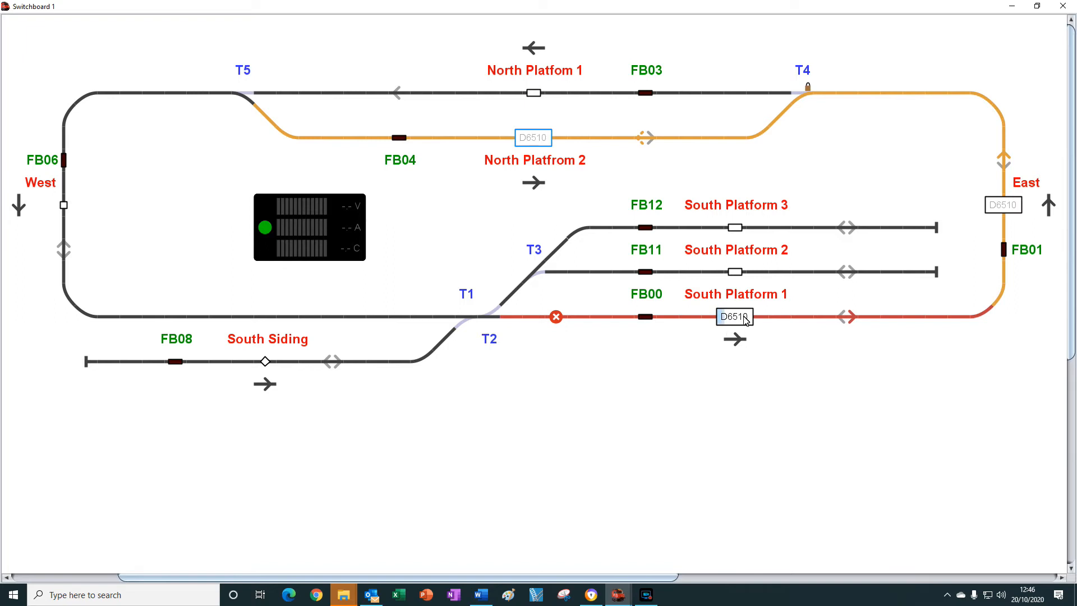
Simulate D6510's second lap and return to the South Siding by triggering FB01, FB04, FB06, FB00 and FB08, and go back to the main window.
left_click(1004, 249)
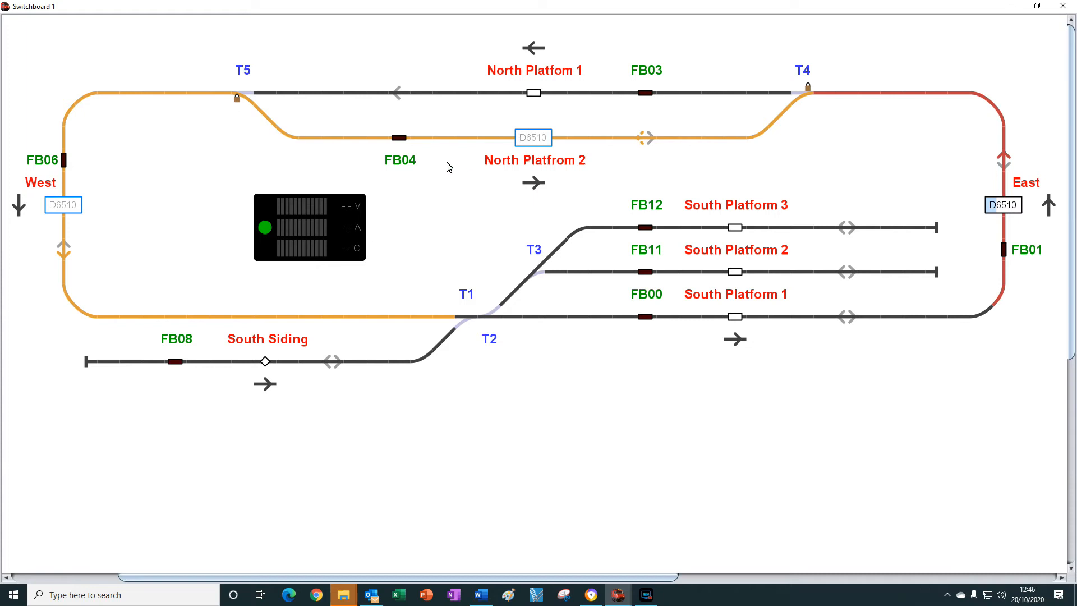
left_click(400, 138)
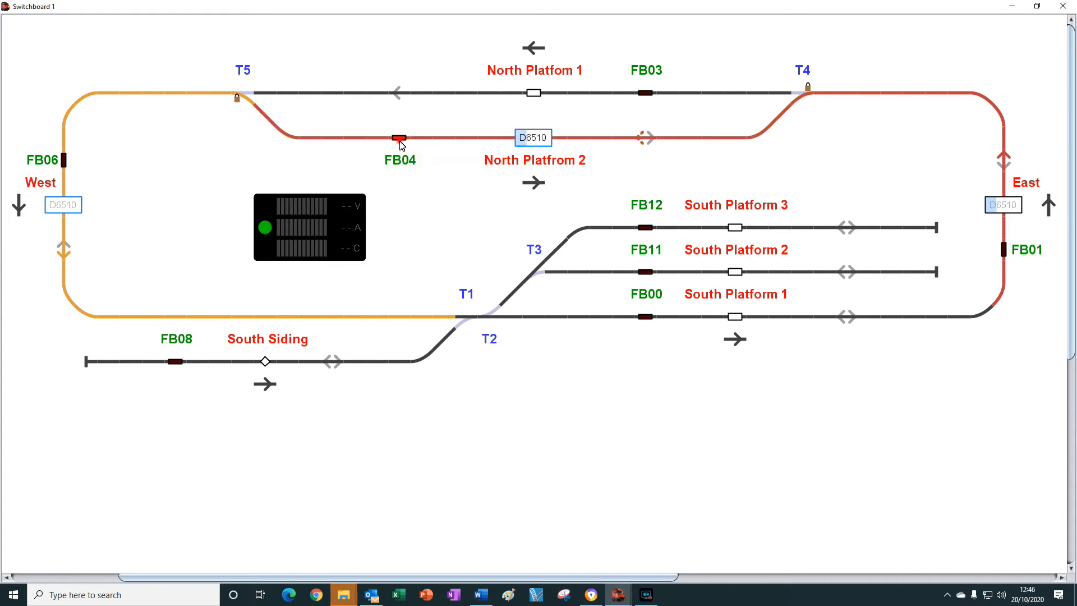
left_click(64, 161)
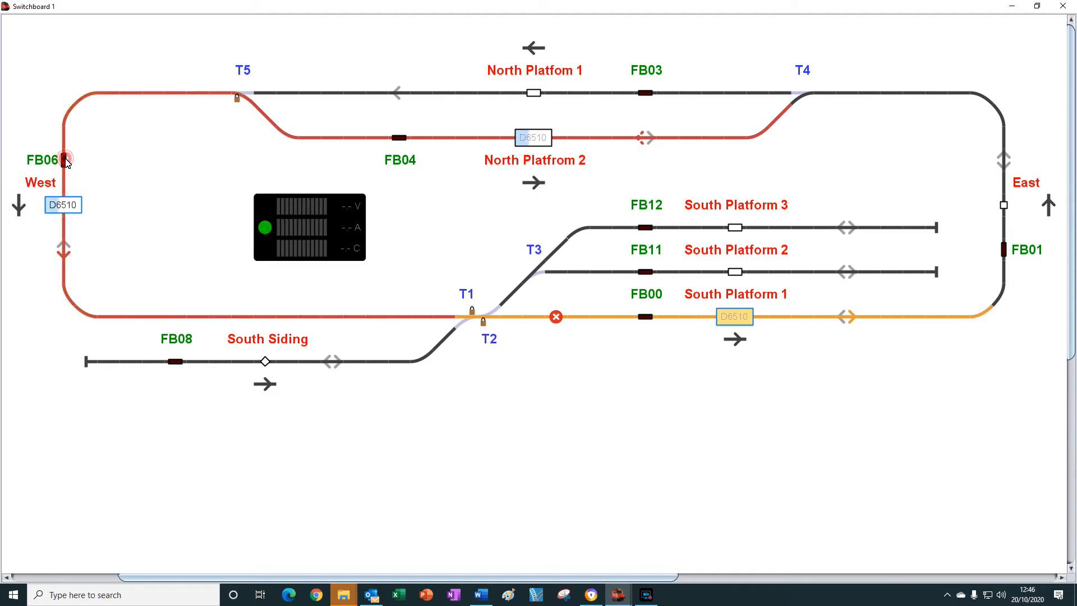
left_click(647, 318)
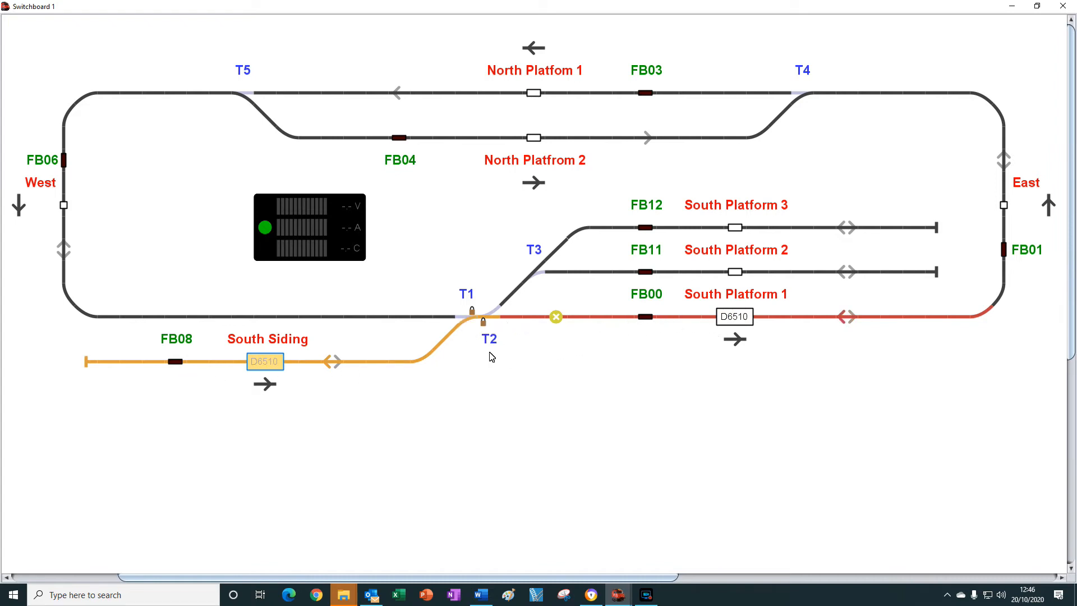
left_click(174, 362)
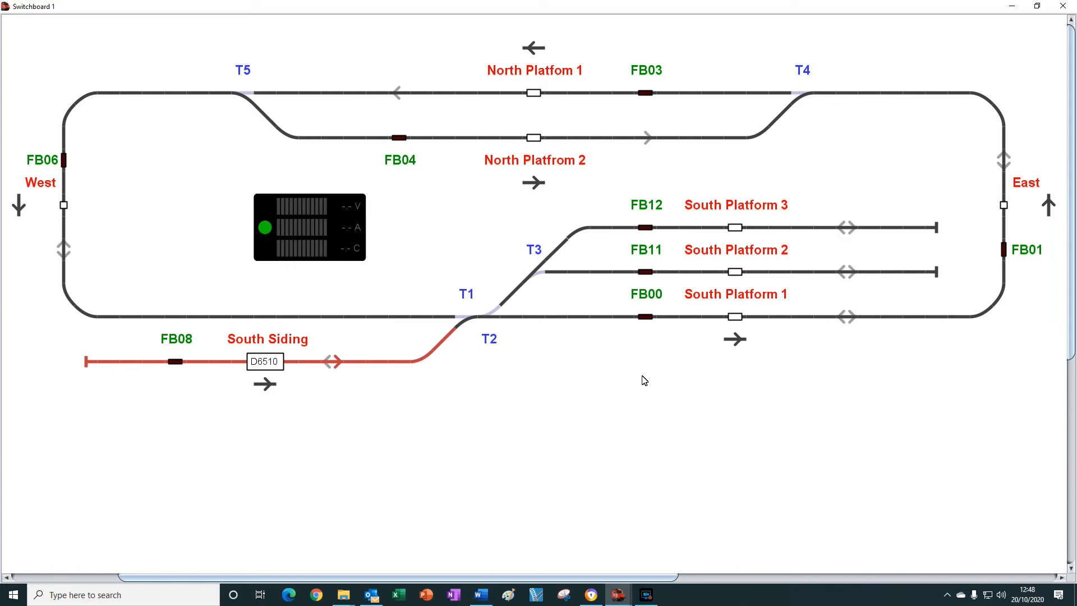
key("alt+Tab")
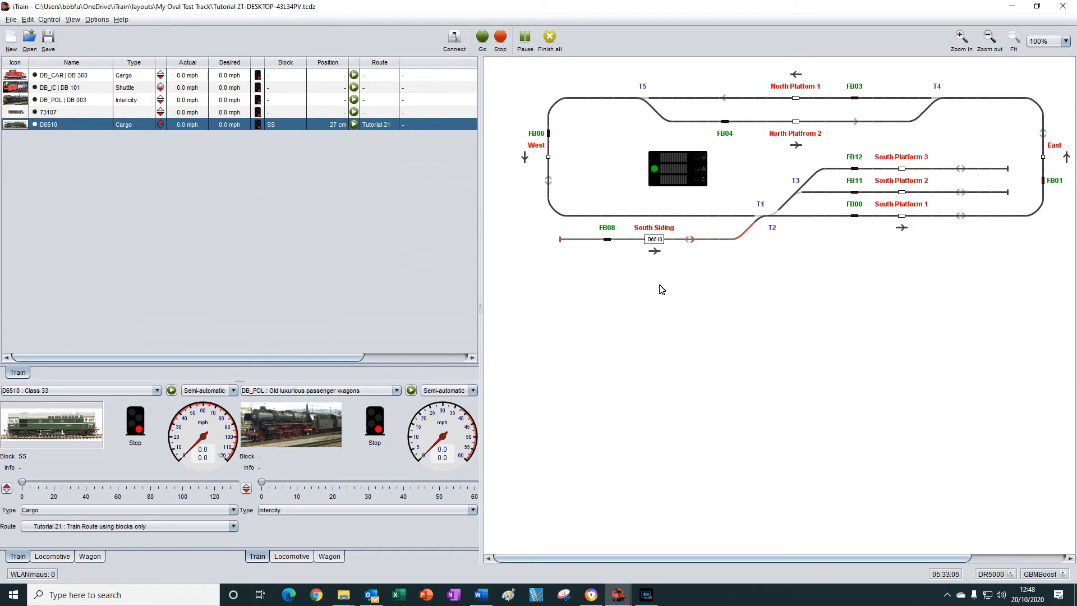
Replace D6510 with train DB_POL in the South Siding block, switch DB_POL's travel direction, and try to start it.
left_click(653, 243)
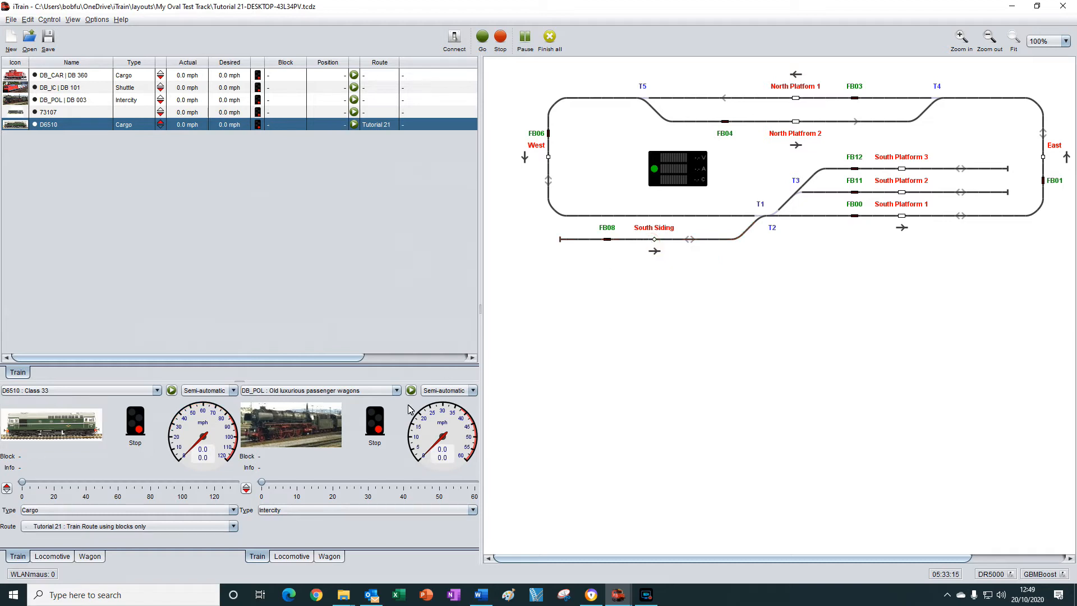
left_click_drag(292, 425, 655, 241)
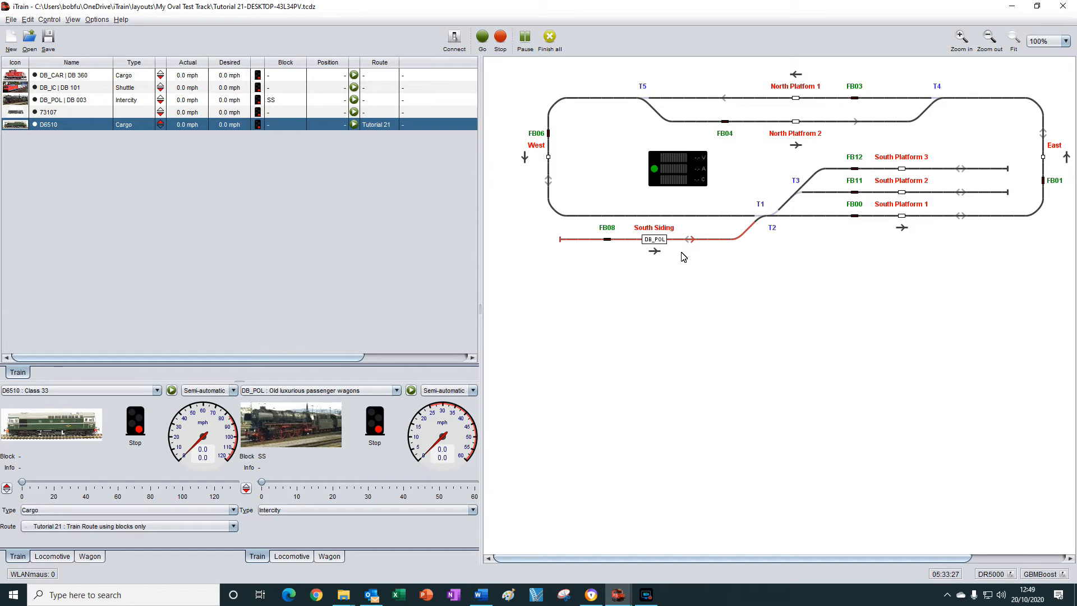
left_click(246, 489)
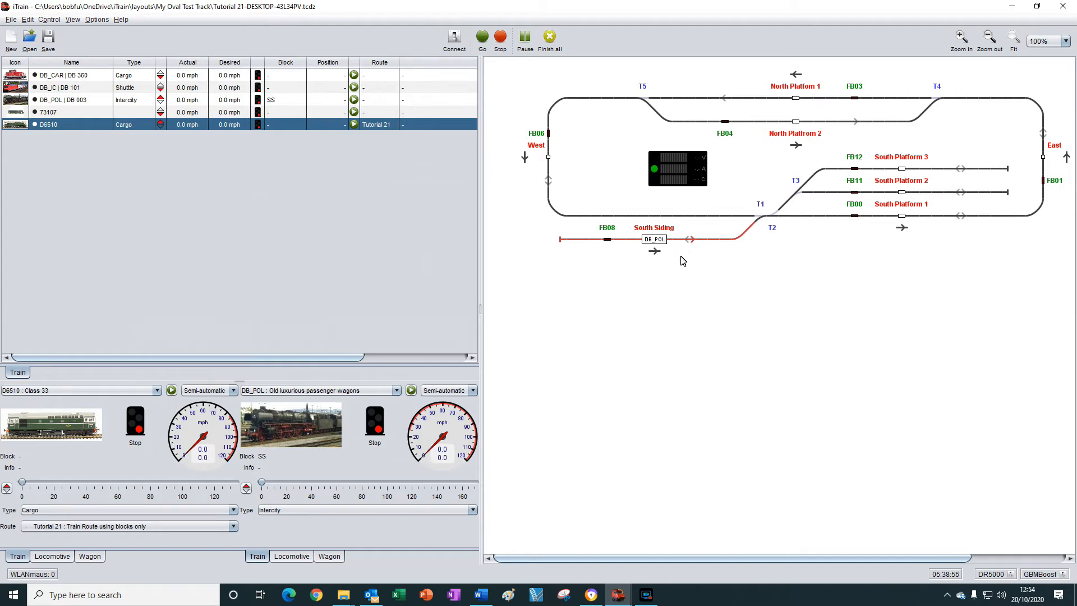
left_click(410, 391)
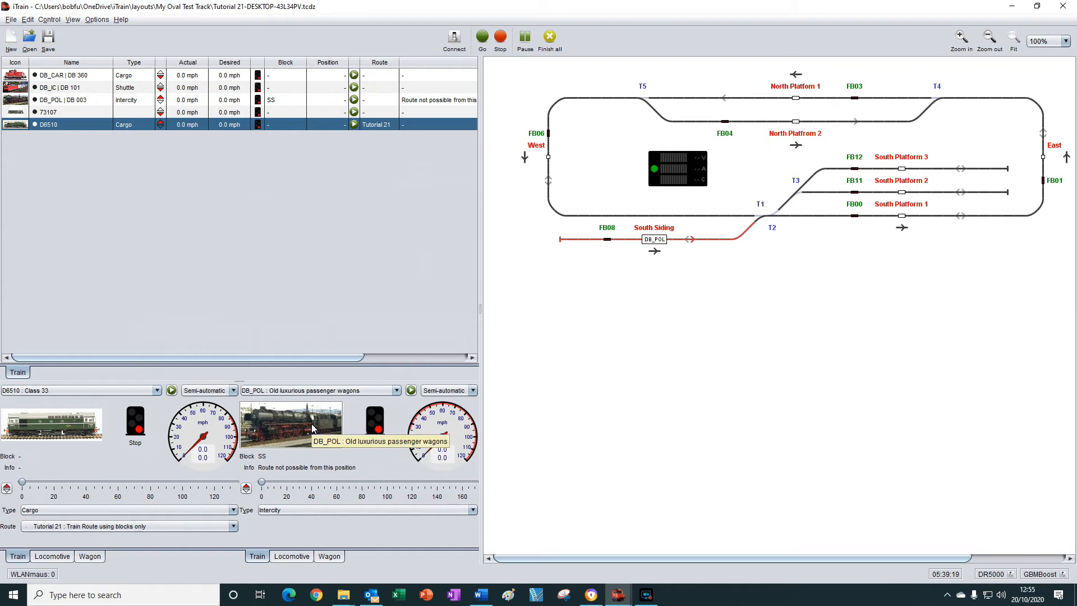
Allow train DB_POL to use the Tutorial 21 route in the train editor, apply the change and close the editor.
left_click(26, 21)
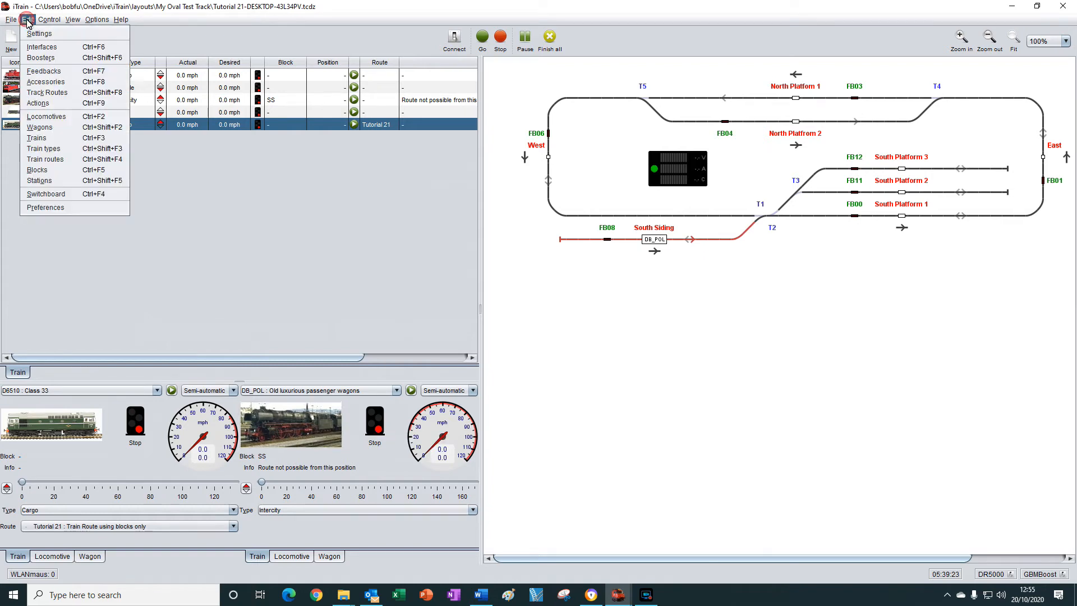
left_click(39, 138)
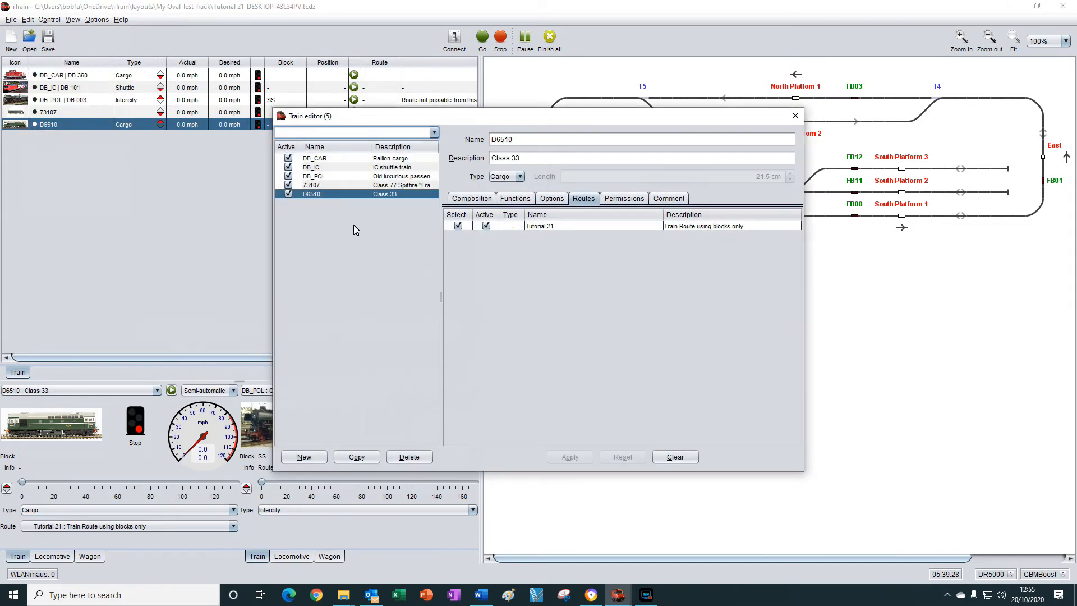
left_click(336, 179)
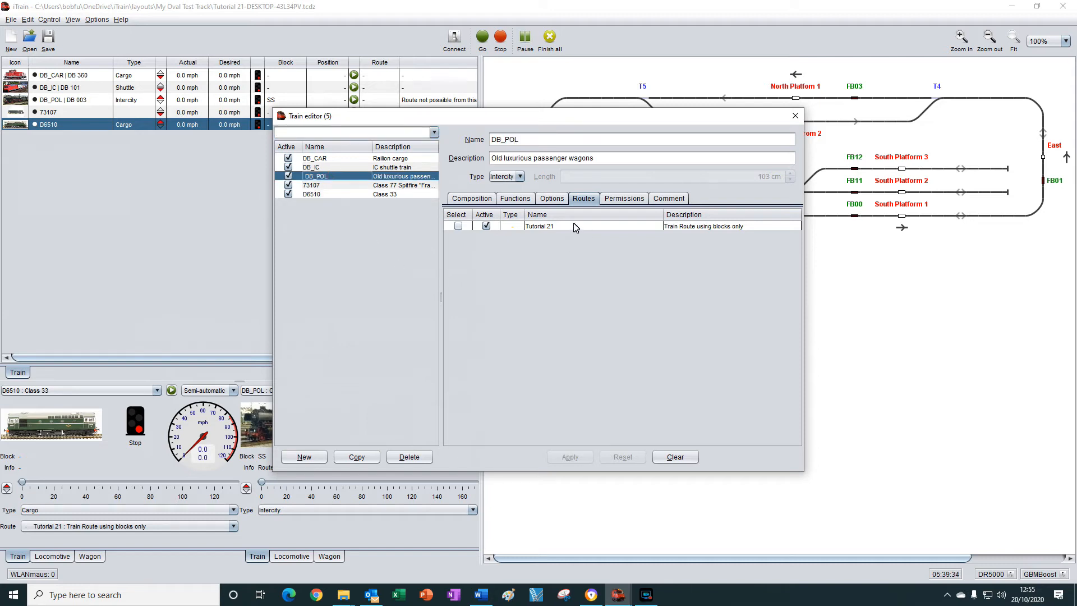
left_click(458, 227)
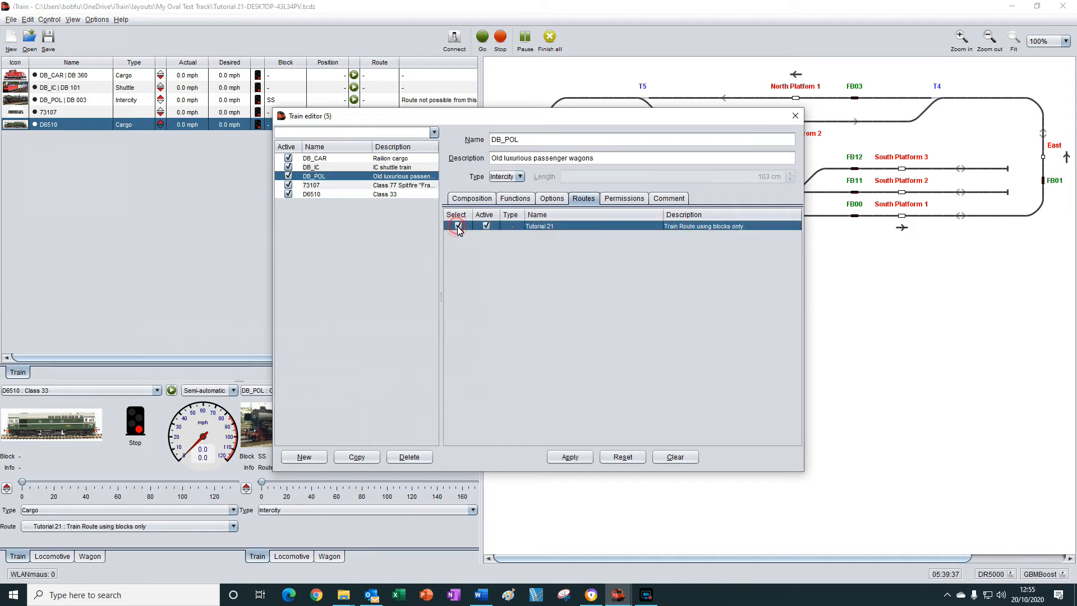
left_click(583, 457)
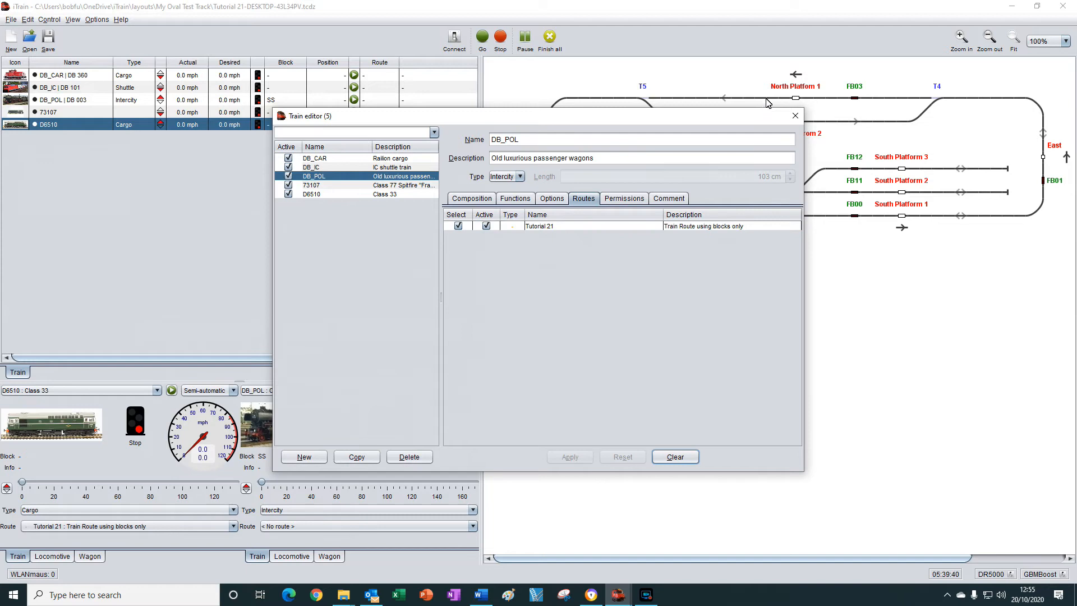
left_click(796, 116)
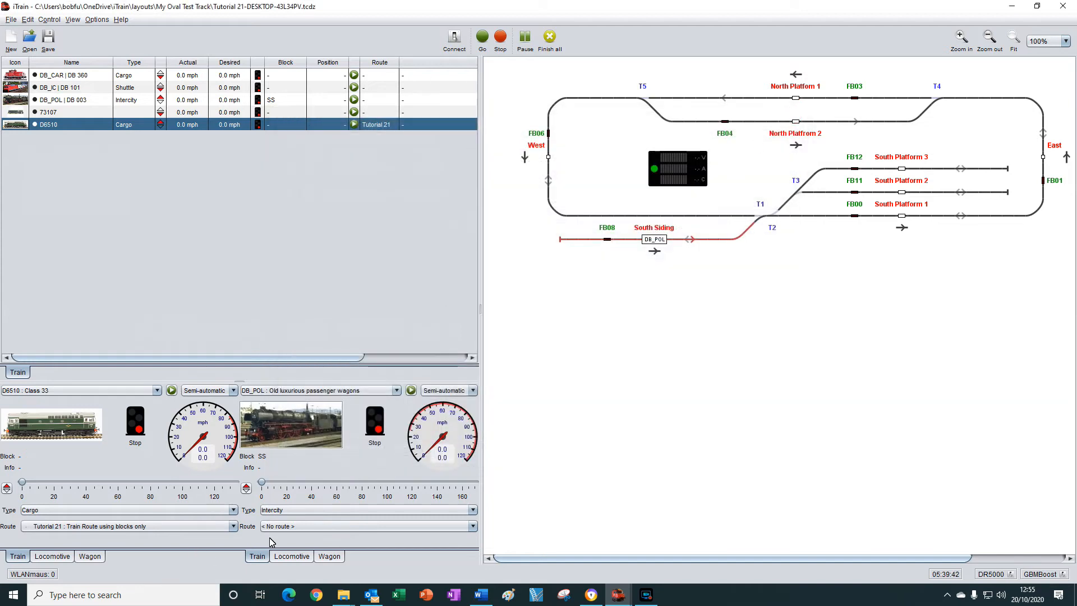
Assign the Tutorial 21 route to train DB_POL and start the train.
left_click(312, 527)
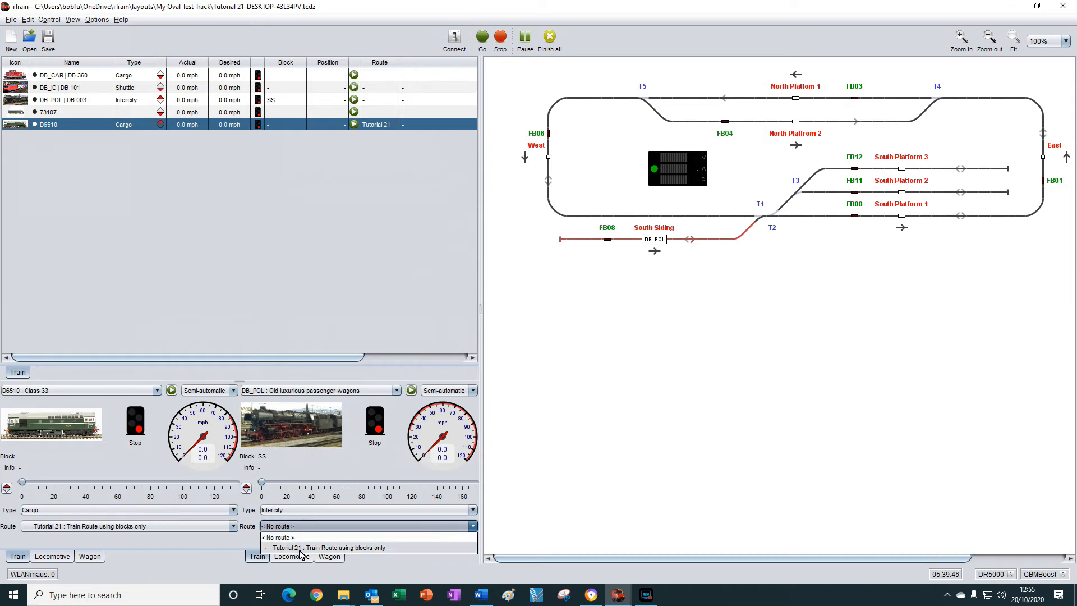
left_click(303, 548)
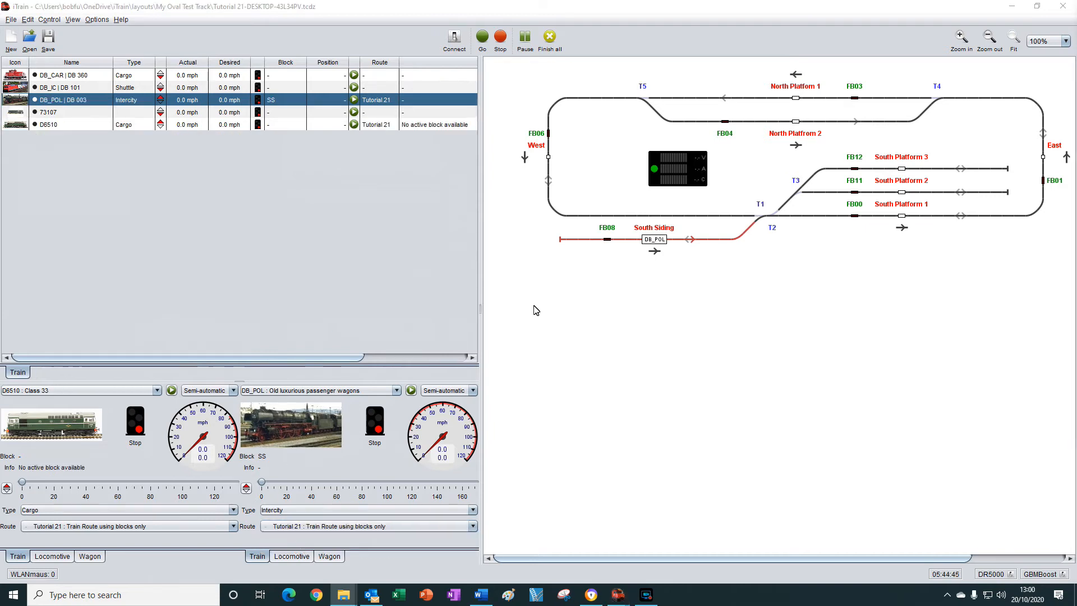
left_click(411, 391)
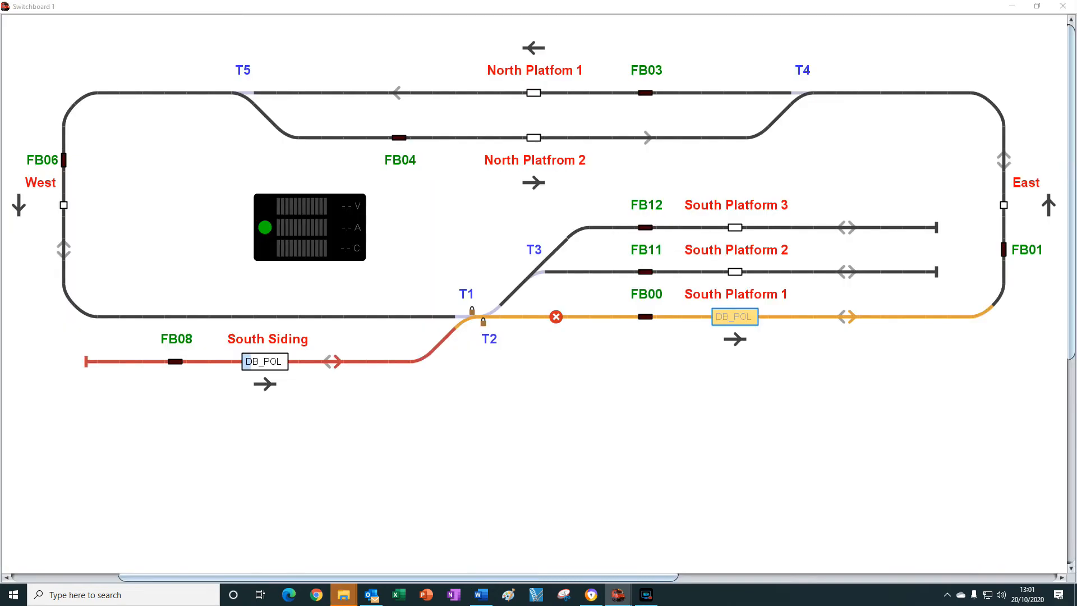
Simulate DB_POL's first lap by triggering FB00, FB01 and FB03, cancelling the wait at North Platform 1, and triggering FB06 and FB00.
left_click(646, 317)
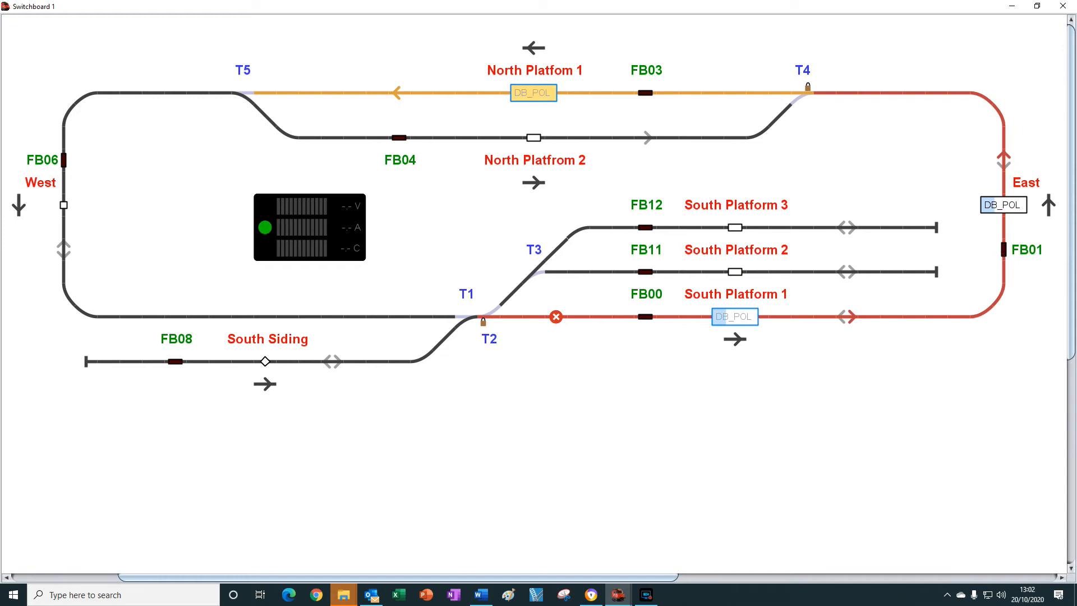
left_click(645, 94)
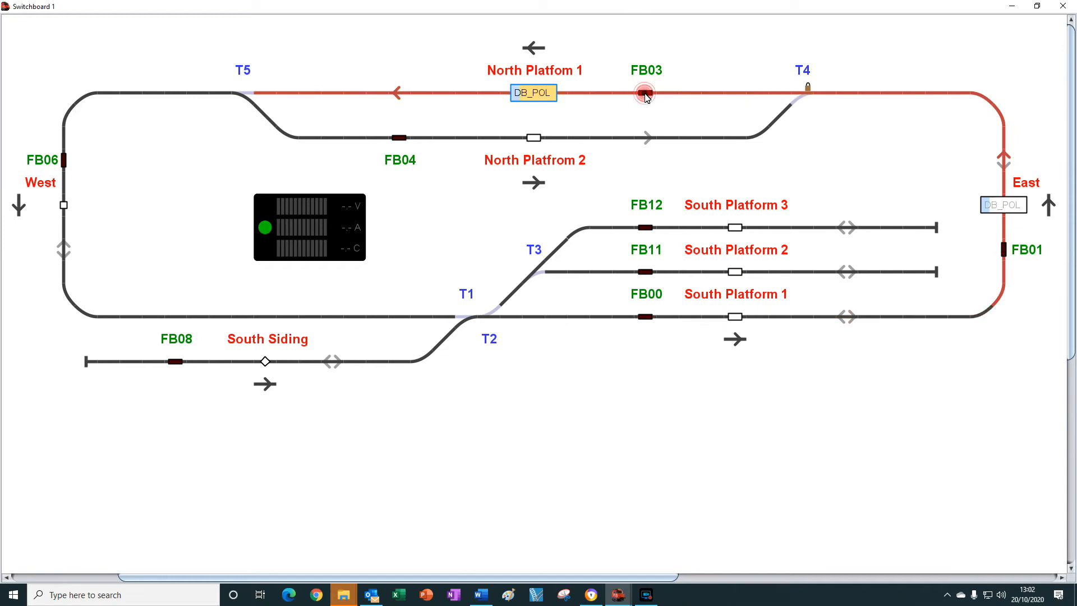
left_click(538, 101)
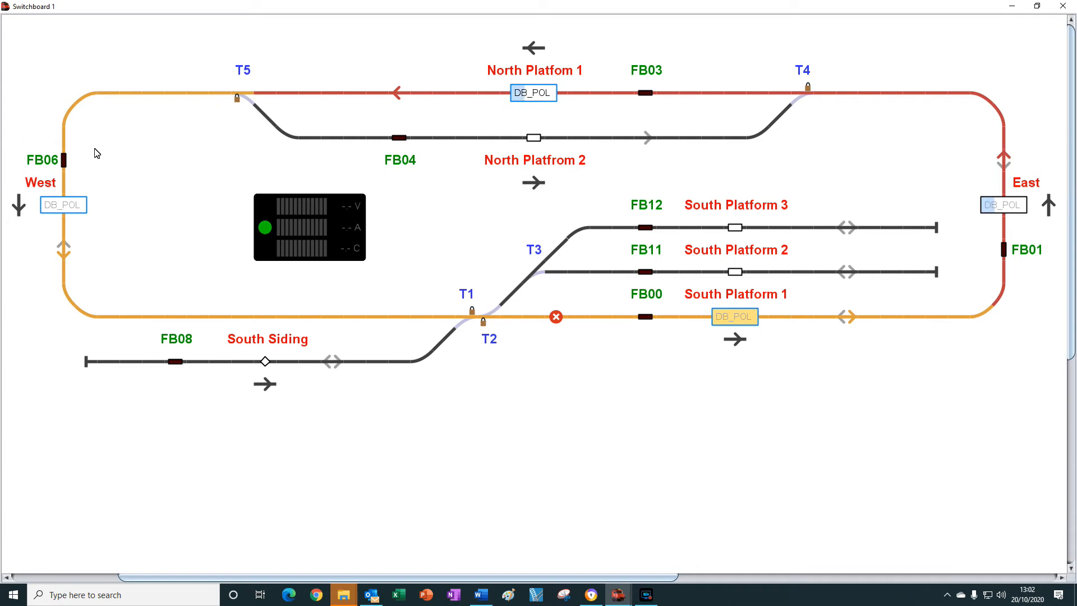
left_click(63, 160)
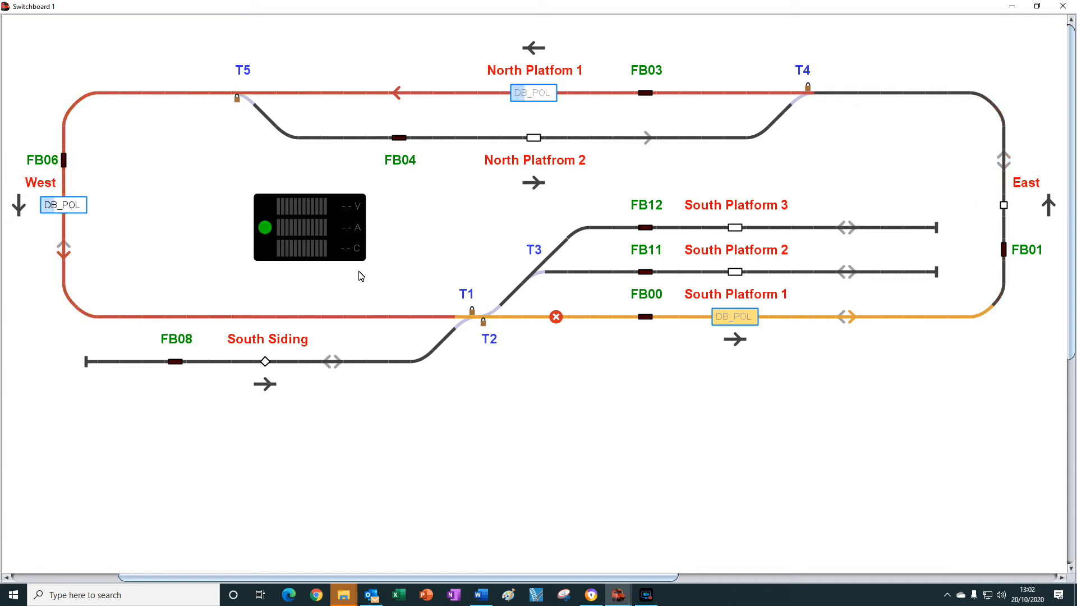
left_click(646, 318)
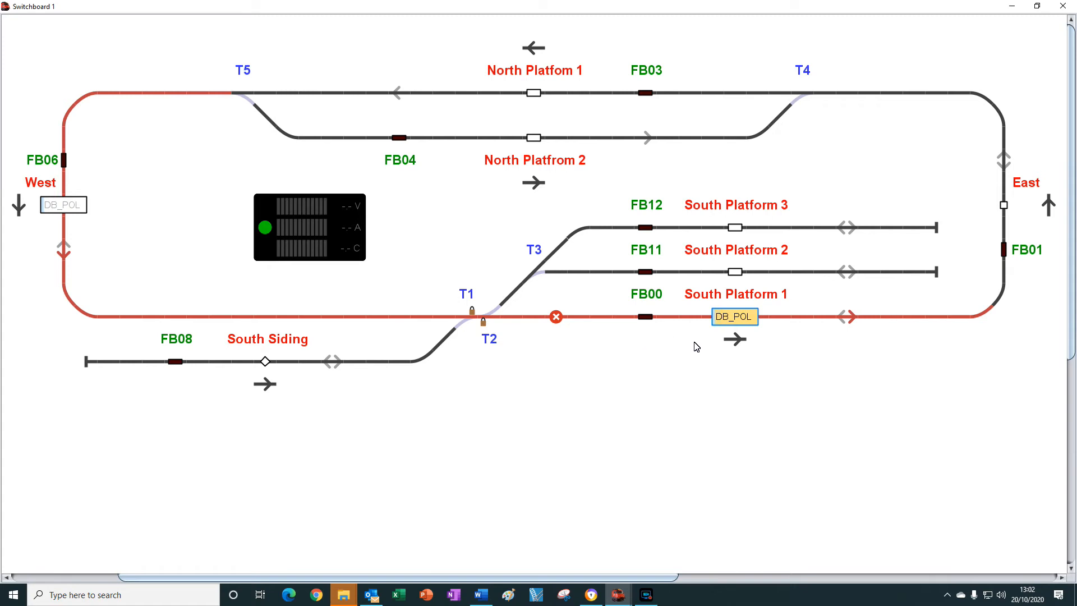
Cancel DB_POL's wait at South Platform 1, simulate its second lap through FB01, FB03, FB06 and FB00, and return to the main window.
left_click(724, 339)
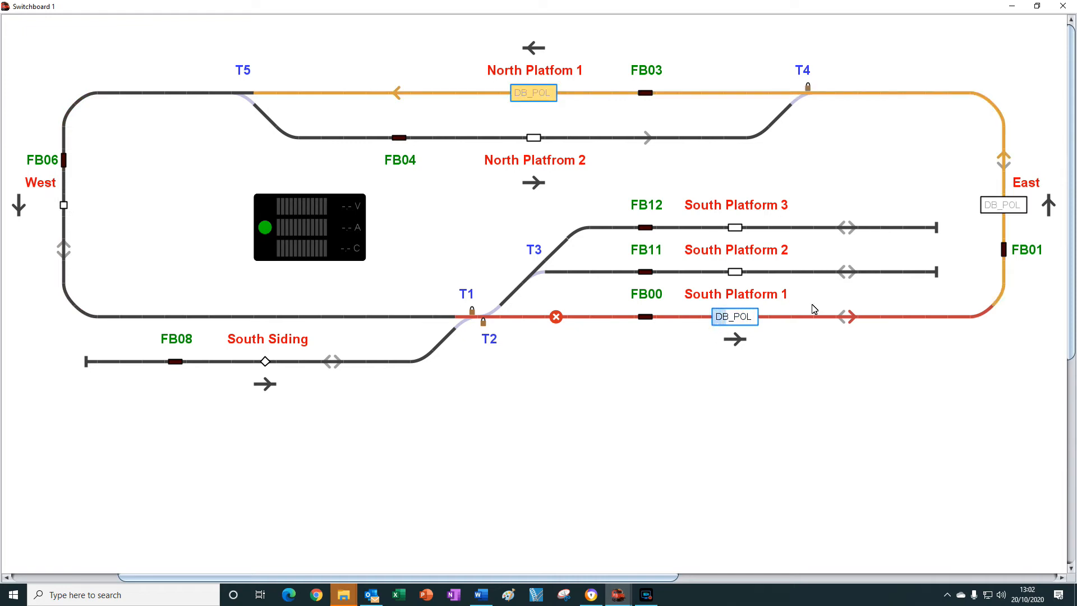
left_click(1004, 250)
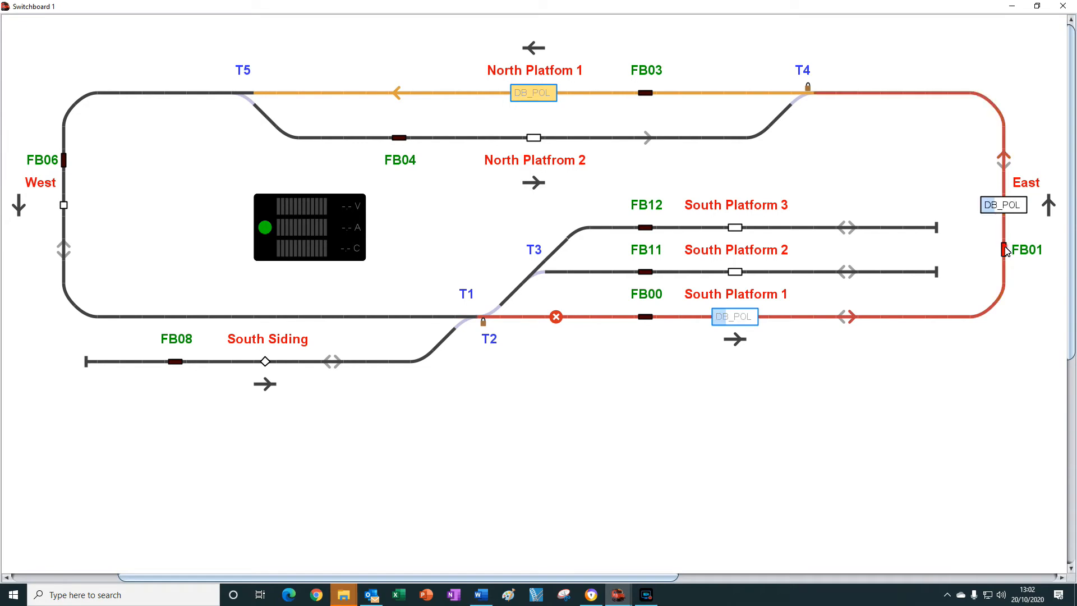
left_click(645, 93)
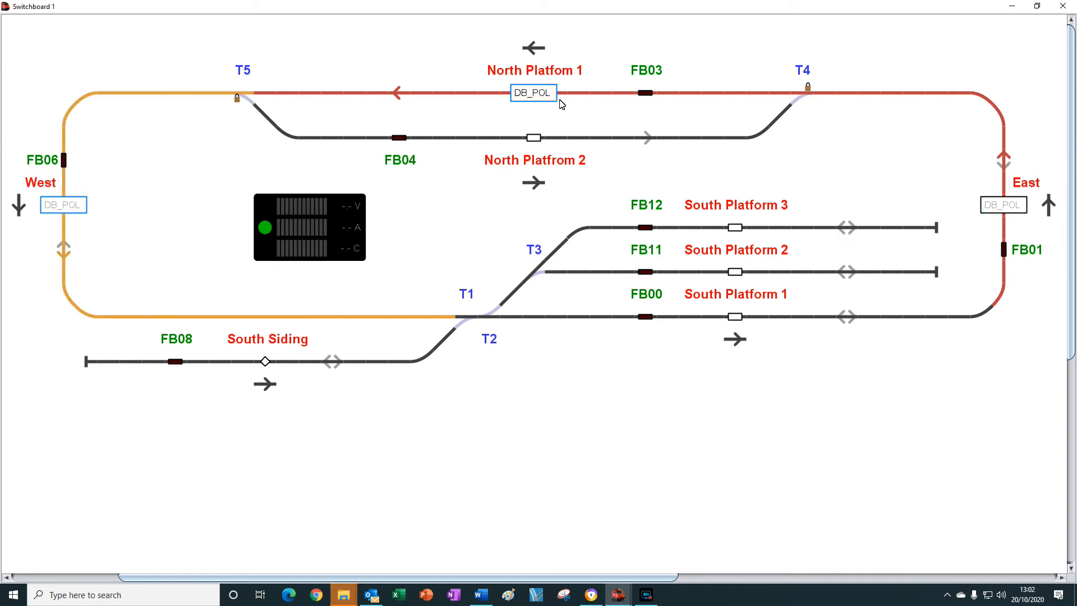
left_click(65, 161)
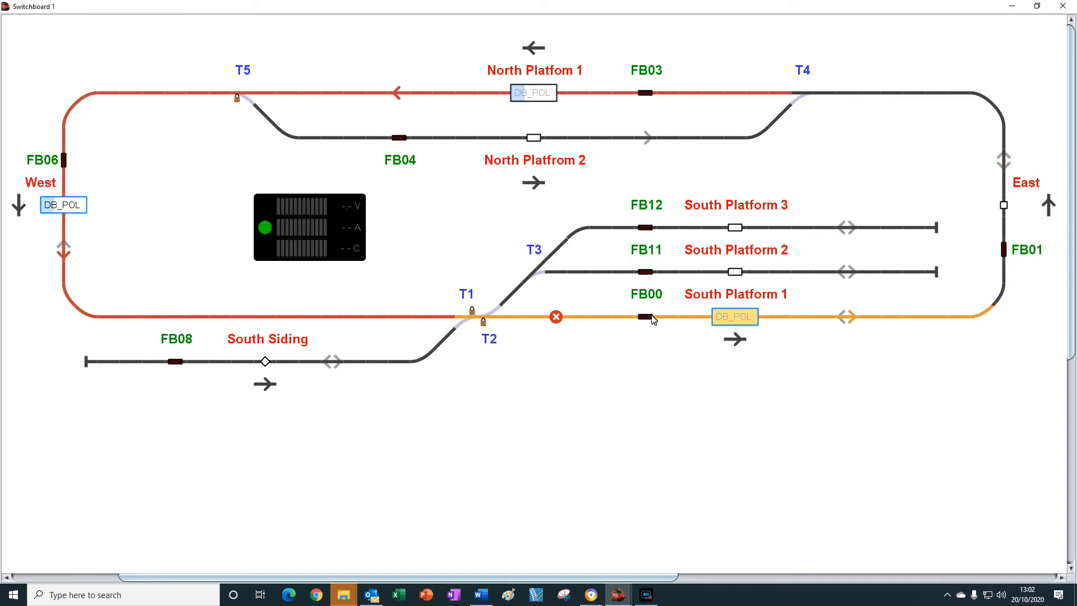
left_click(648, 318)
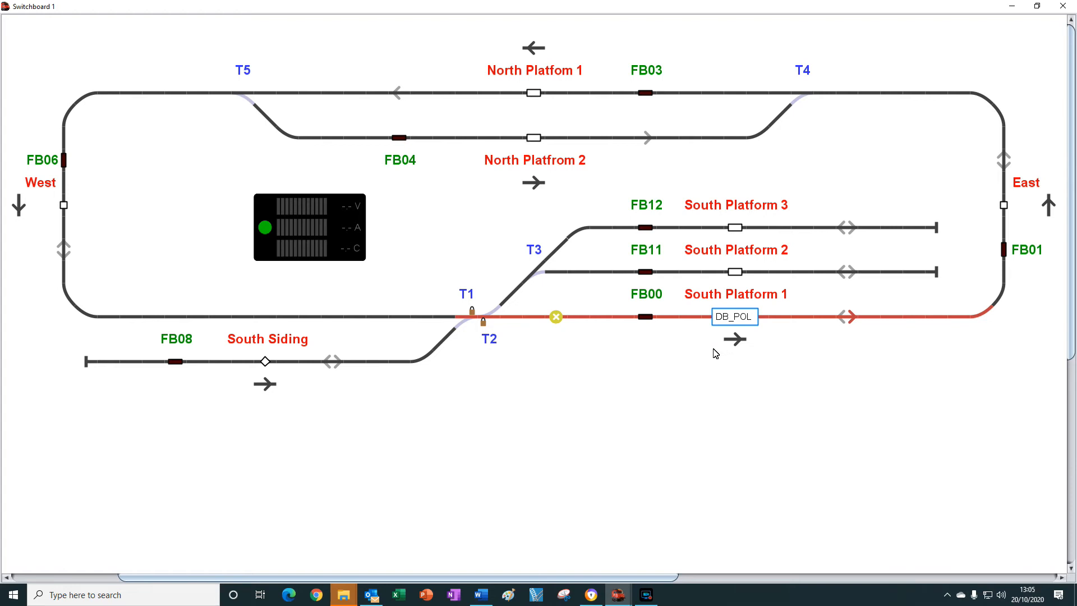
key("alt+Tab")
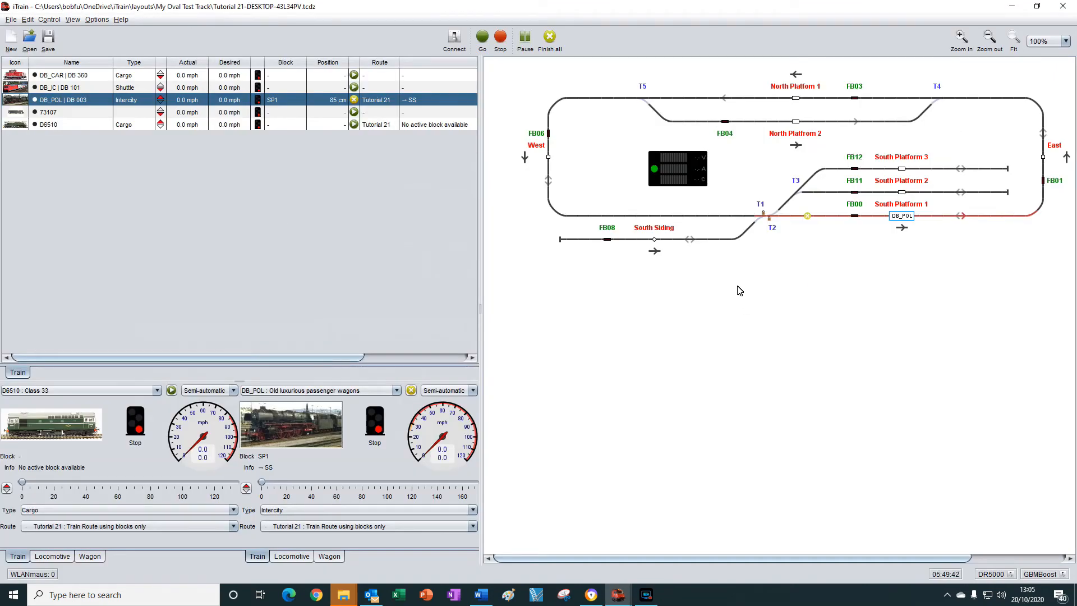
Edit train DB_POL's composition: set the wagon list's length to 12 cm, clear its control car option and confirm.
double_click(294, 419)
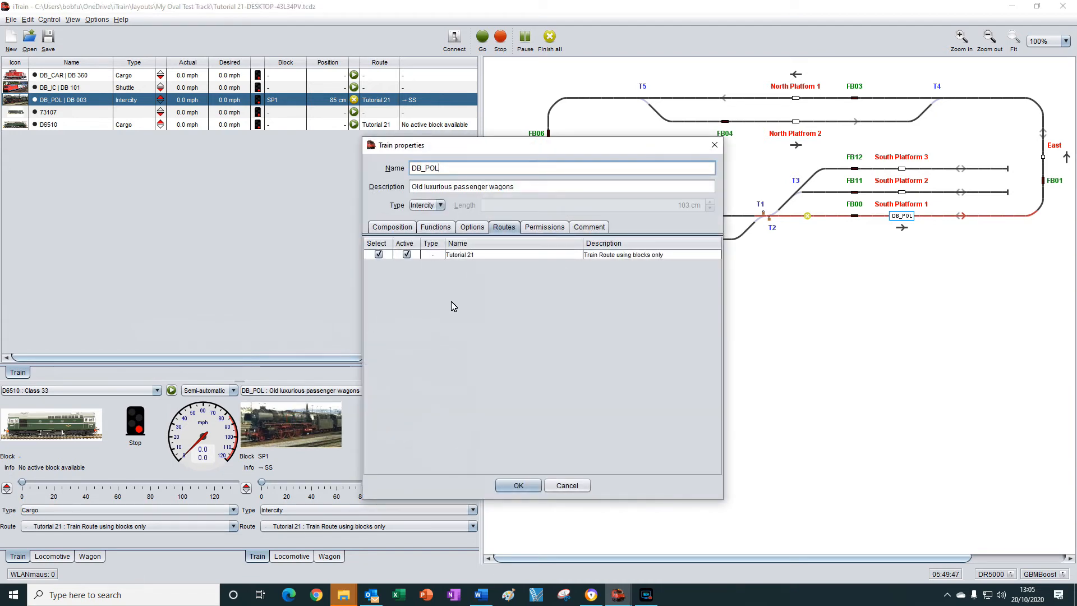
left_click(401, 232)
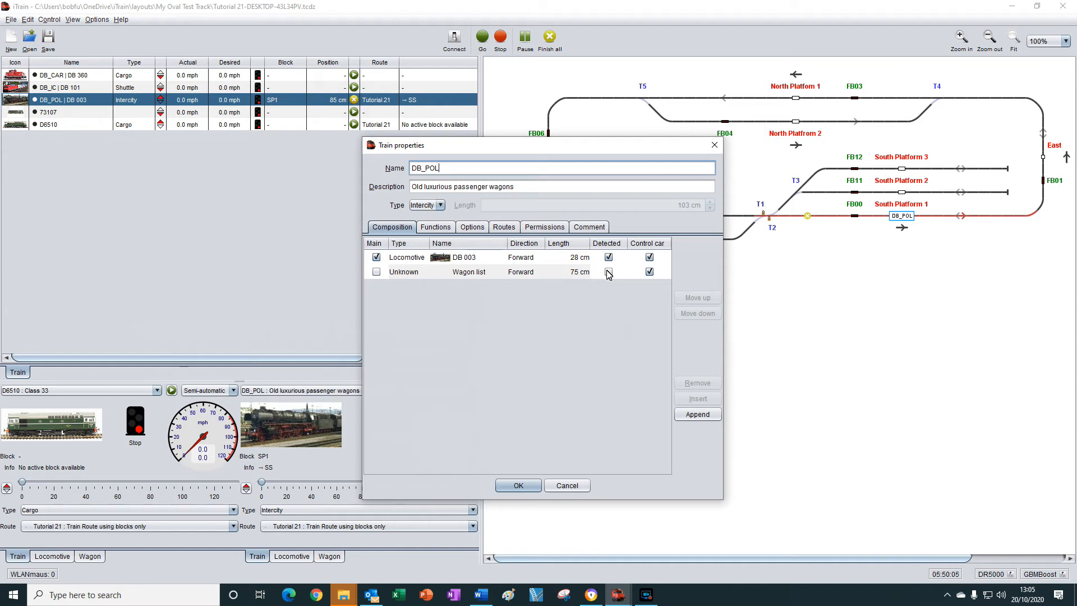
double_click(576, 273)
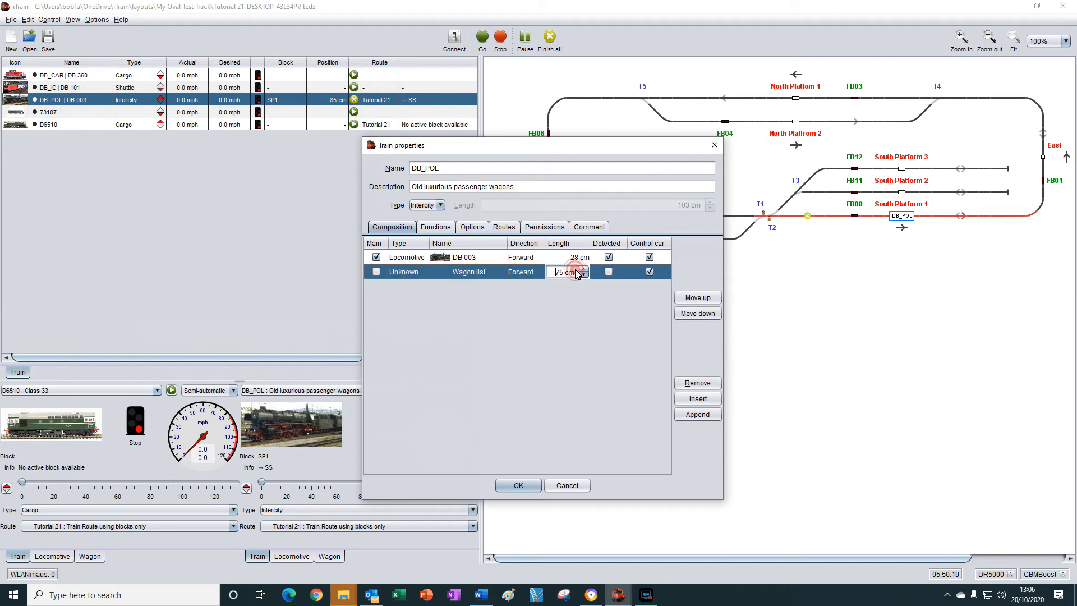
left_click_drag(555, 273, 579, 275)
type("12")
left_click(650, 272)
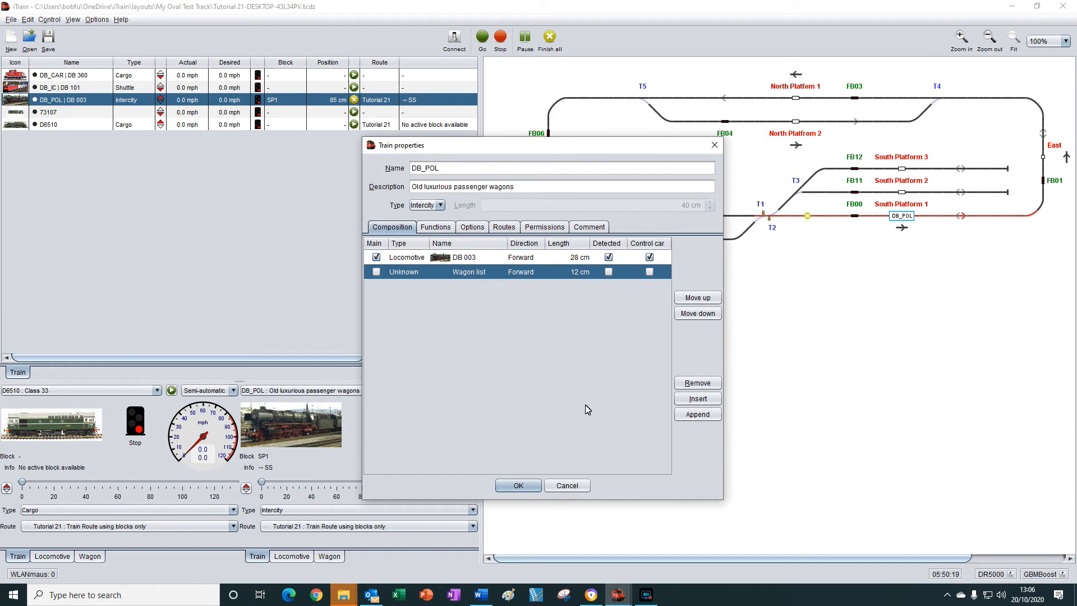
left_click(521, 486)
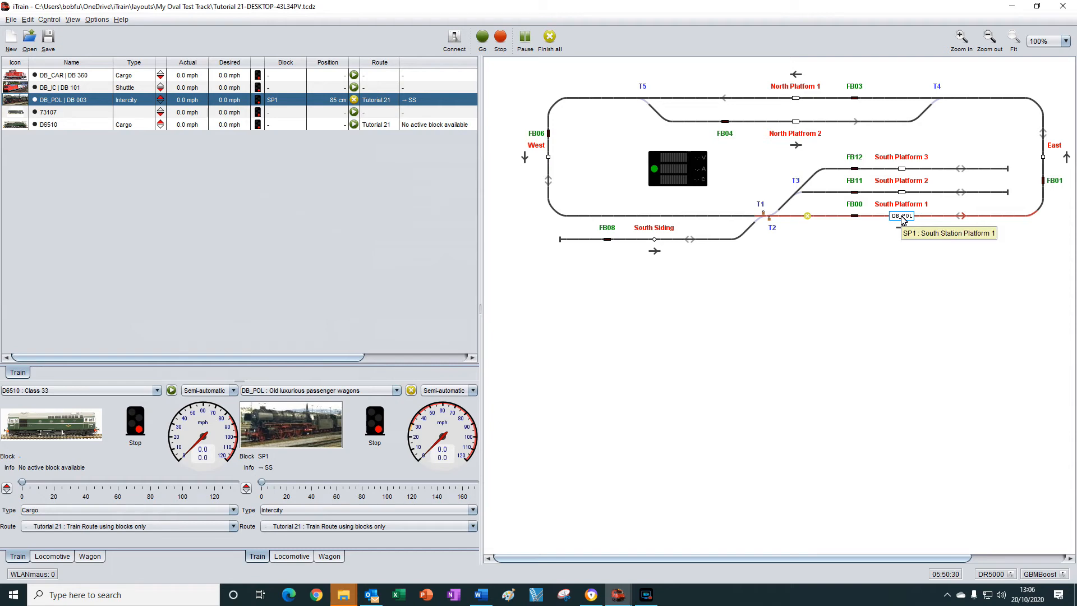
Set DB_POL's position to the South Siding block and simulate its first lap by triggering FB01, FB03, FB06 and FB00.
left_click_drag(902, 220, 655, 245)
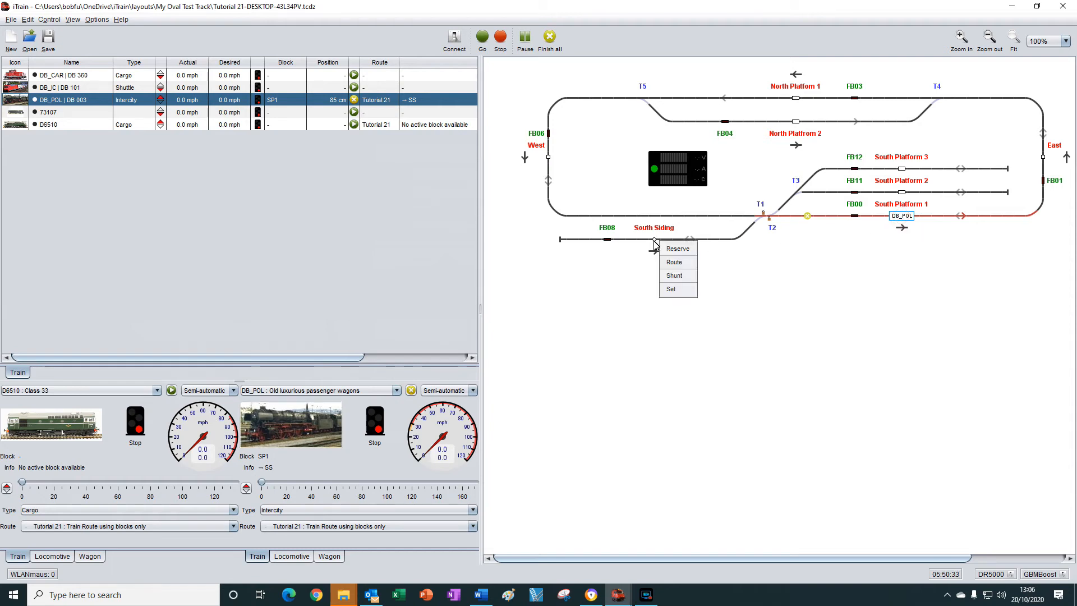
left_click(672, 290)
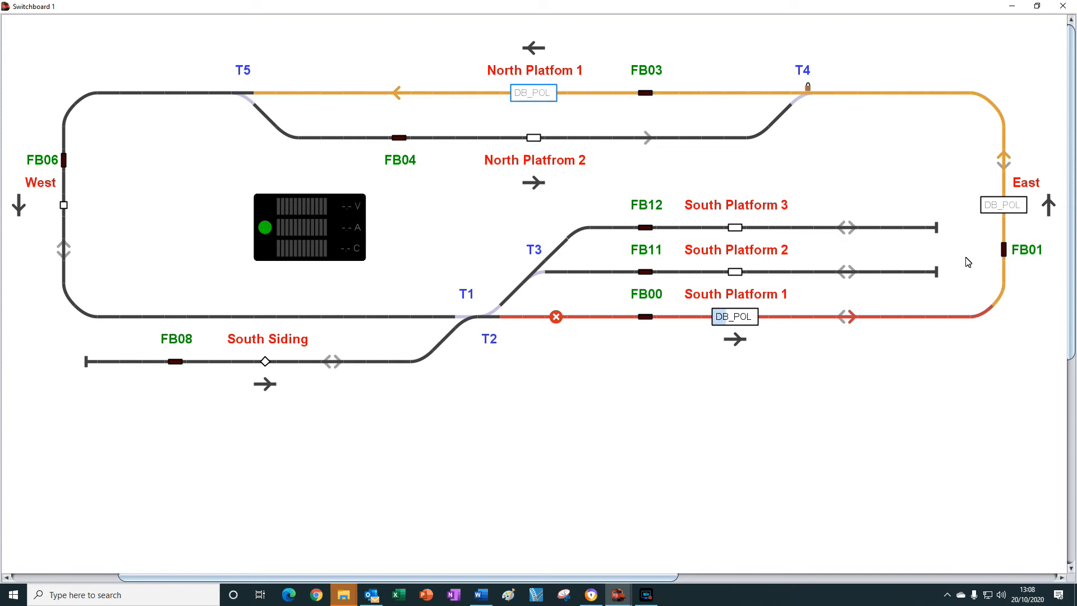
left_click(1004, 249)
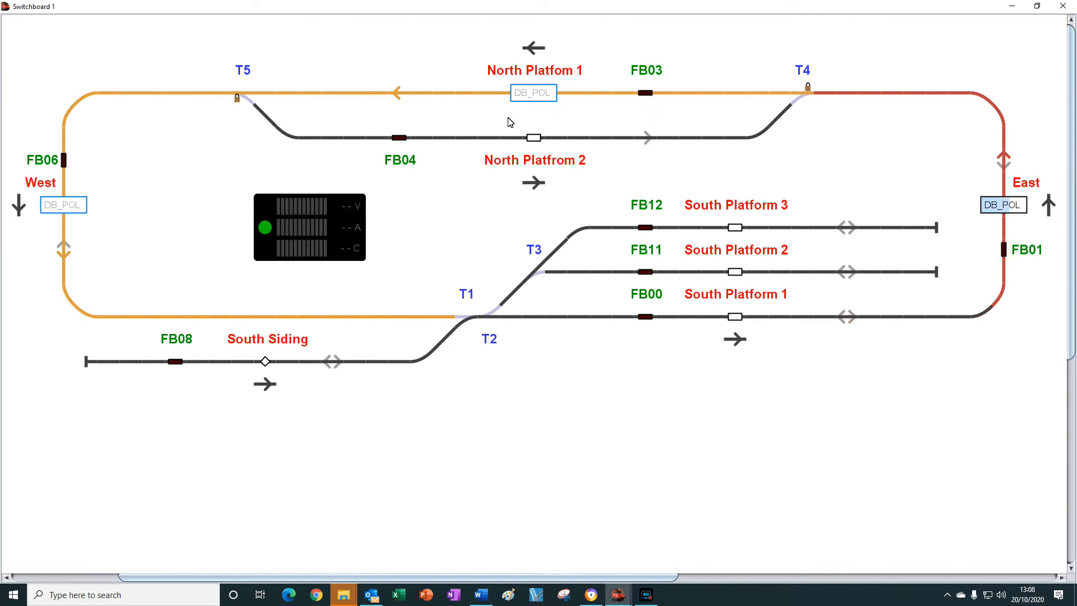
left_click(649, 94)
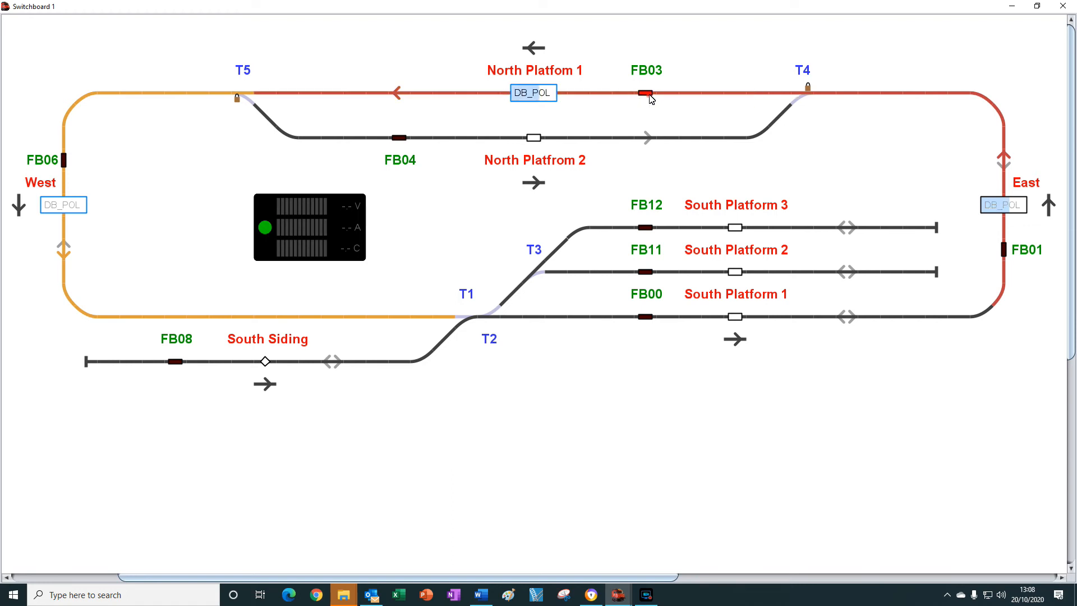
left_click(65, 164)
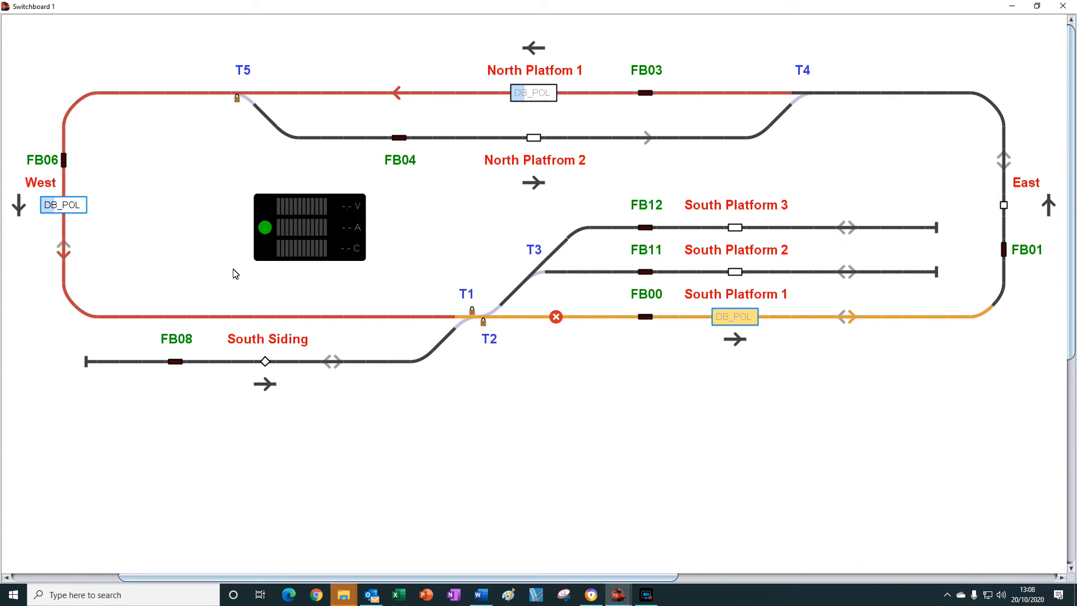
left_click(646, 318)
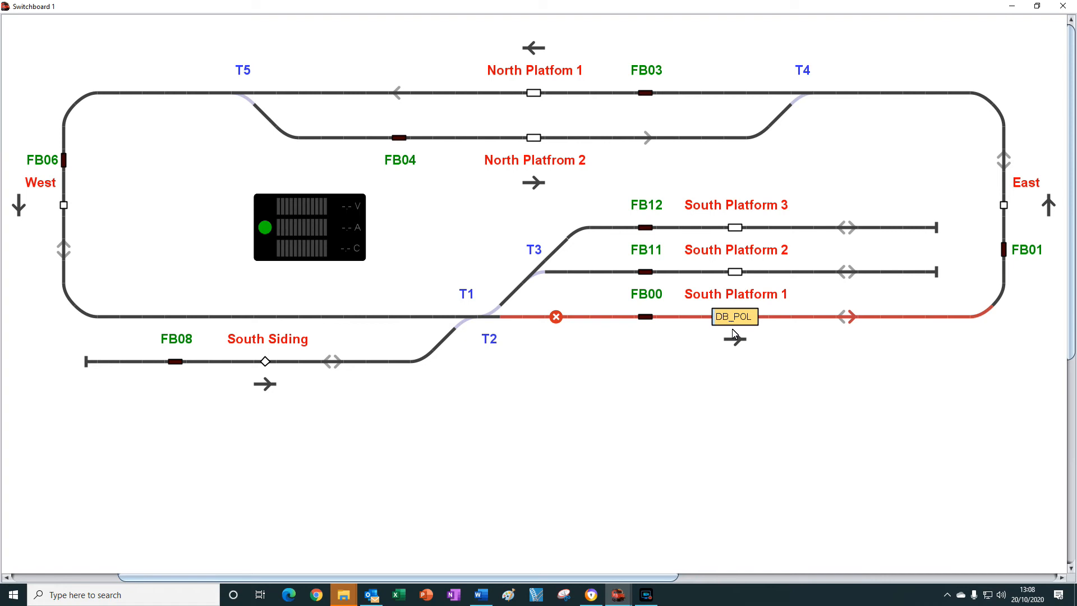
Cancel DB_POL's wait at South Platform 1 and simulate its second lap via North Platform 2 through FB01, FB04, FB06 and FB00.
left_click(738, 355)
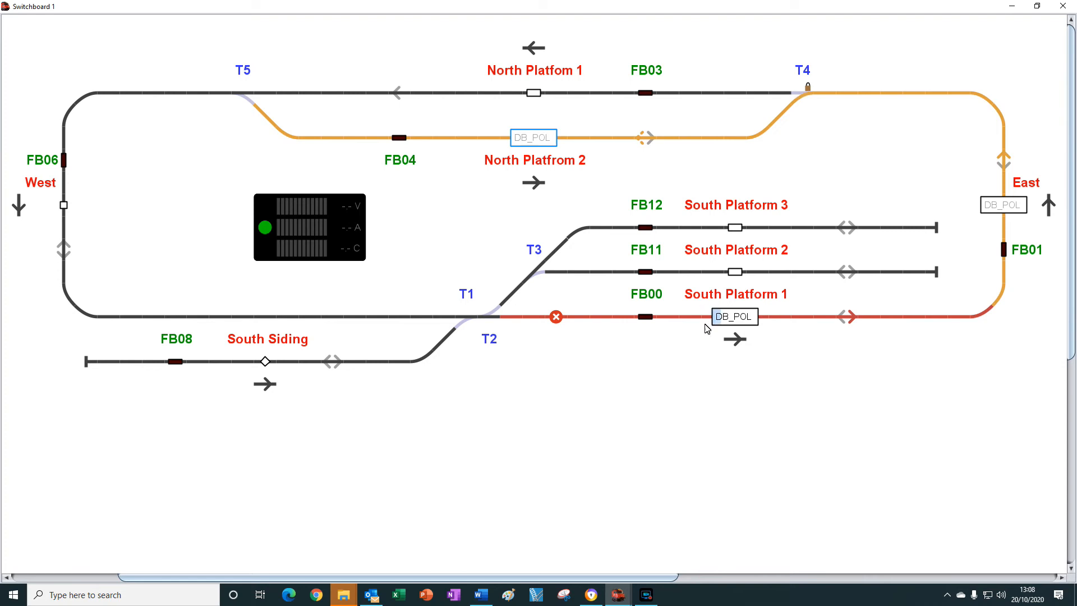
left_click(1003, 250)
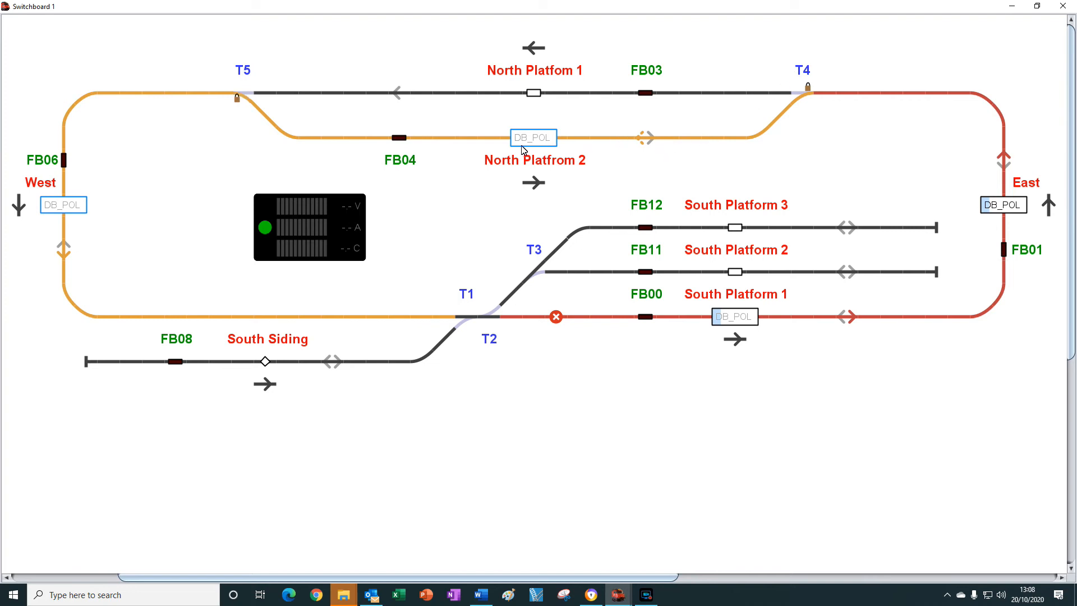
left_click(401, 140)
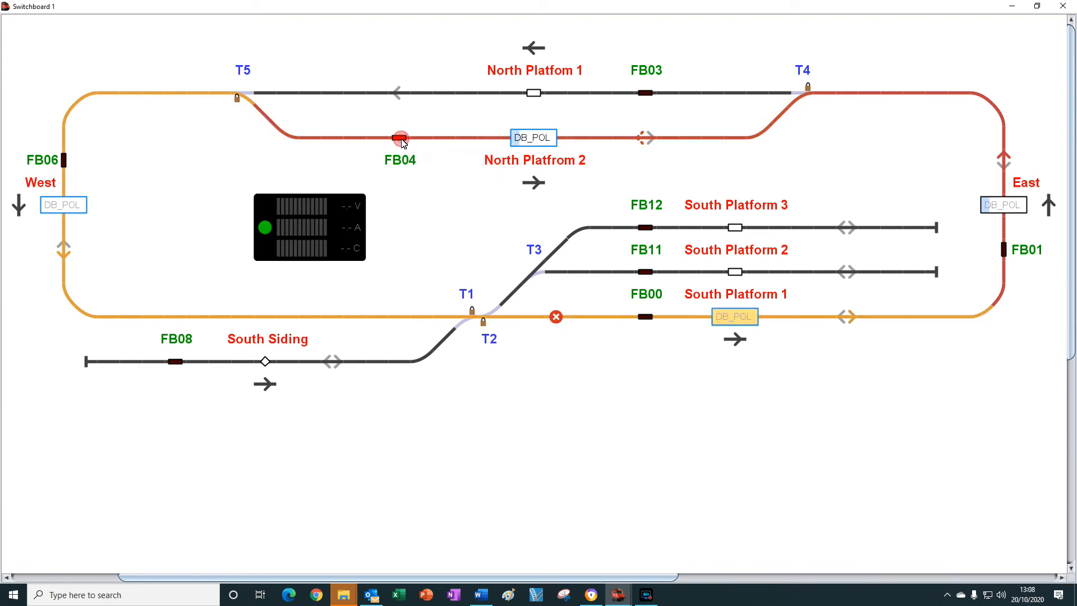
left_click(64, 160)
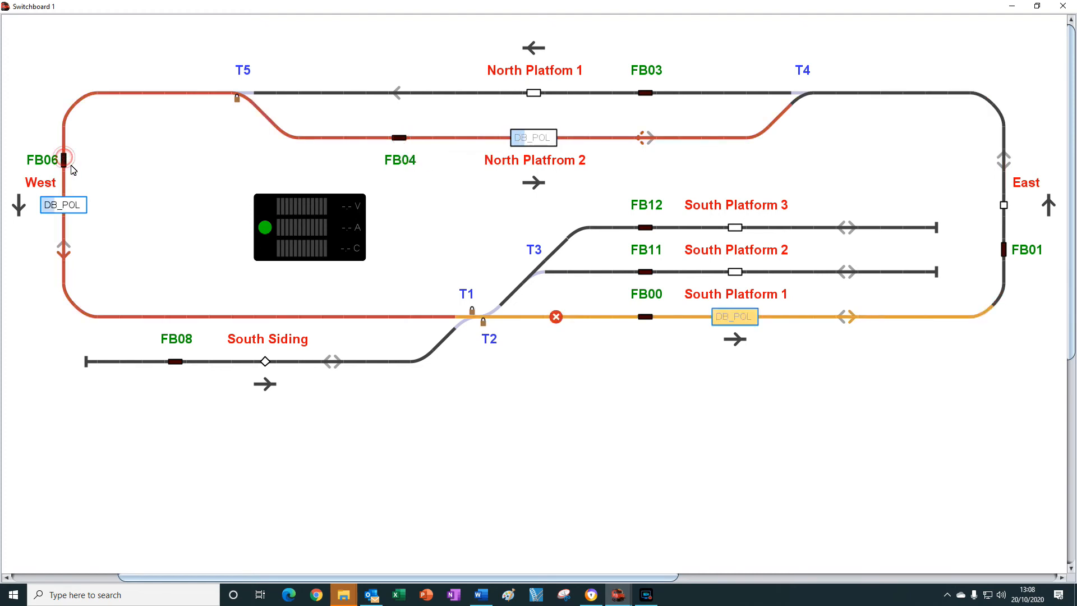
left_click(645, 317)
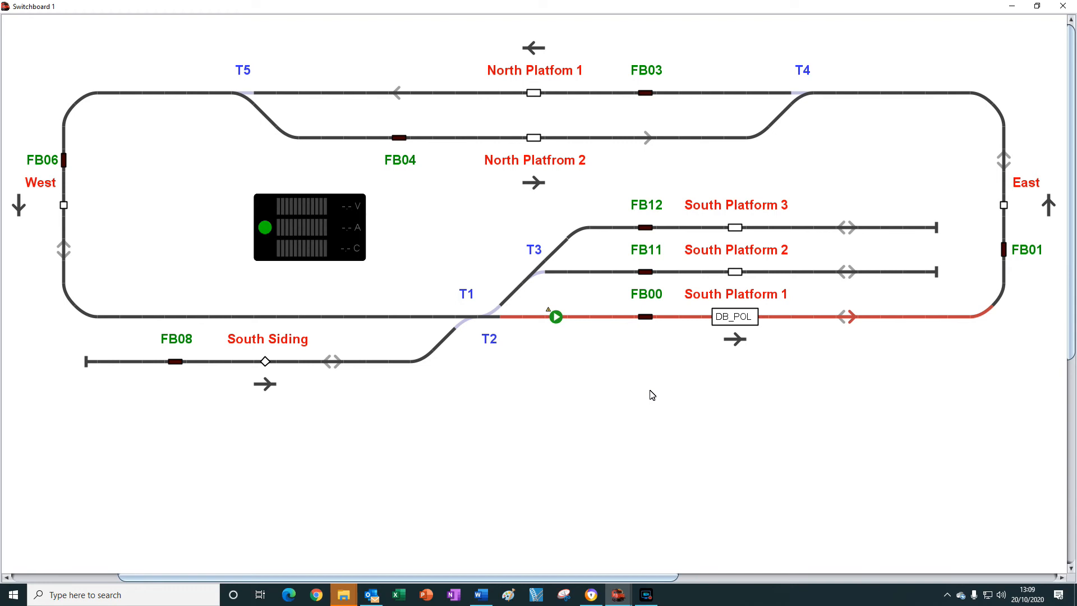
Return to the main window, open the train route editor and change the Tutorial 21 route type to Mixed.
key("alt+Tab")
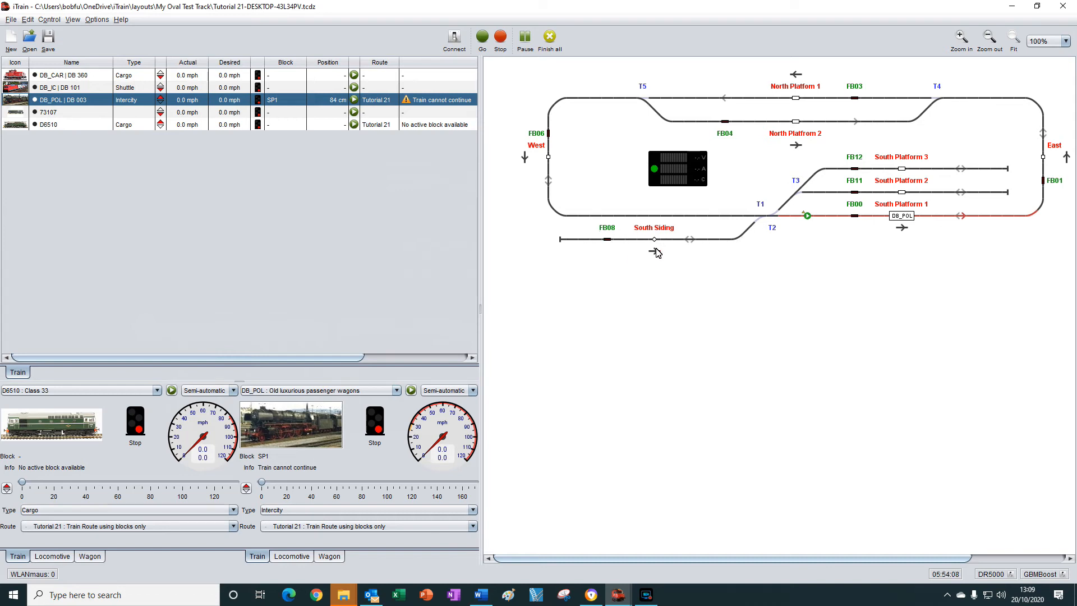
left_click(28, 20)
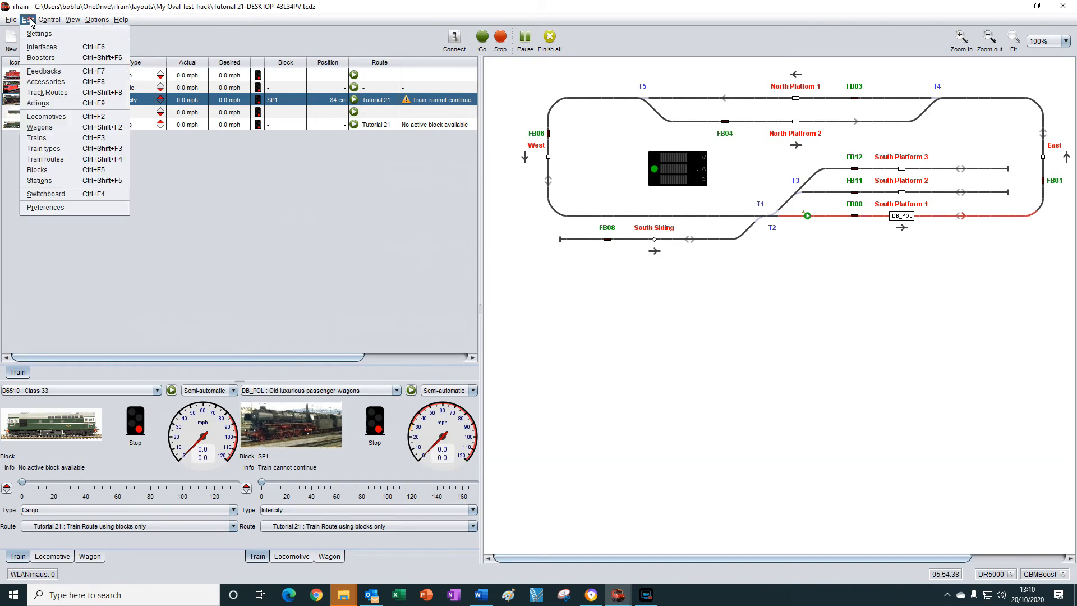
left_click(45, 159)
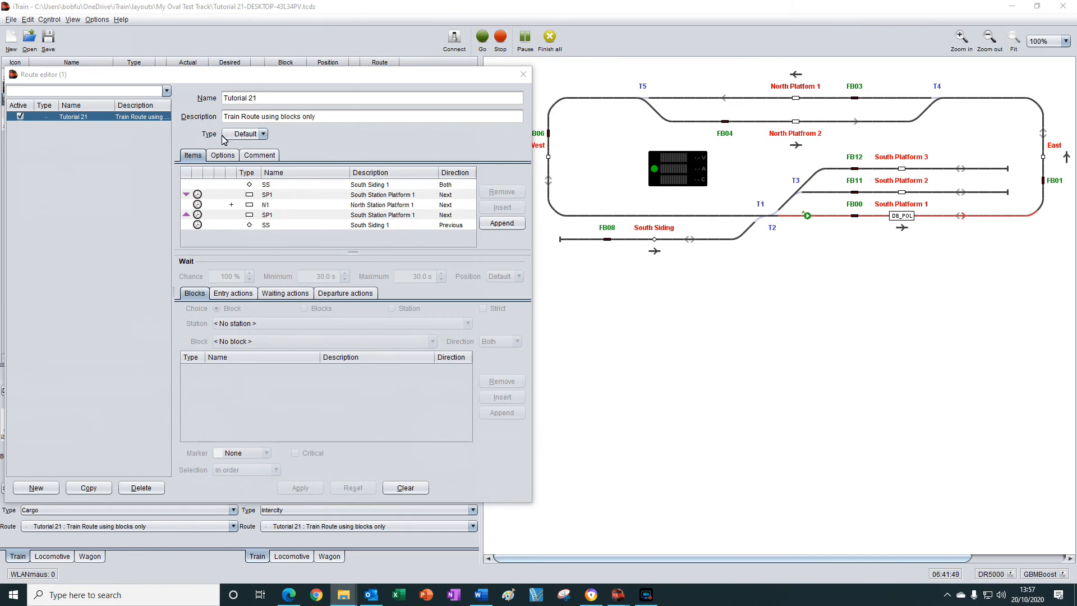
left_click(264, 135)
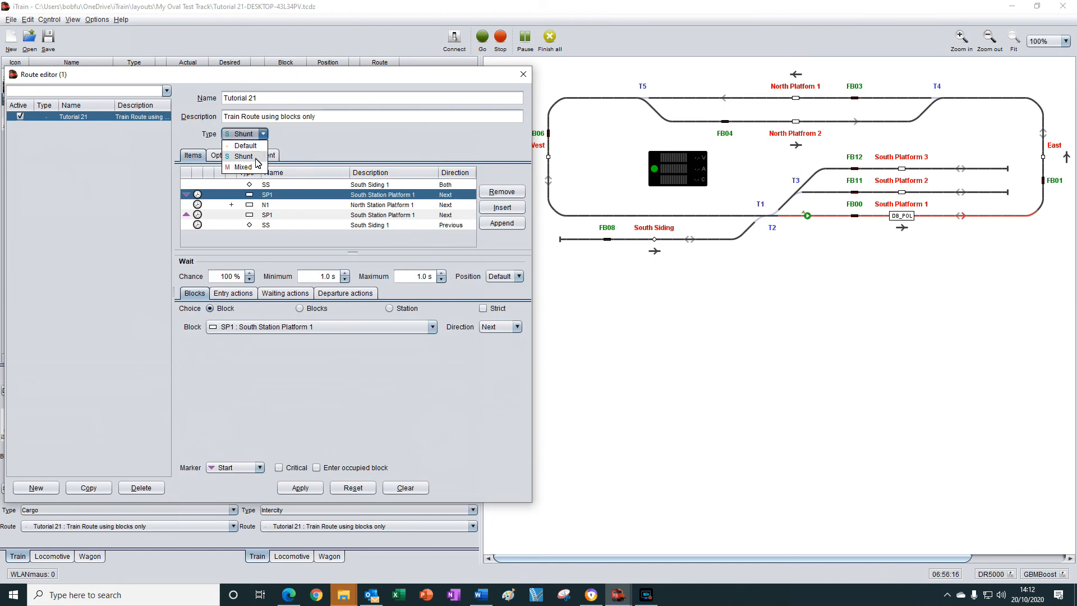
left_click(256, 159)
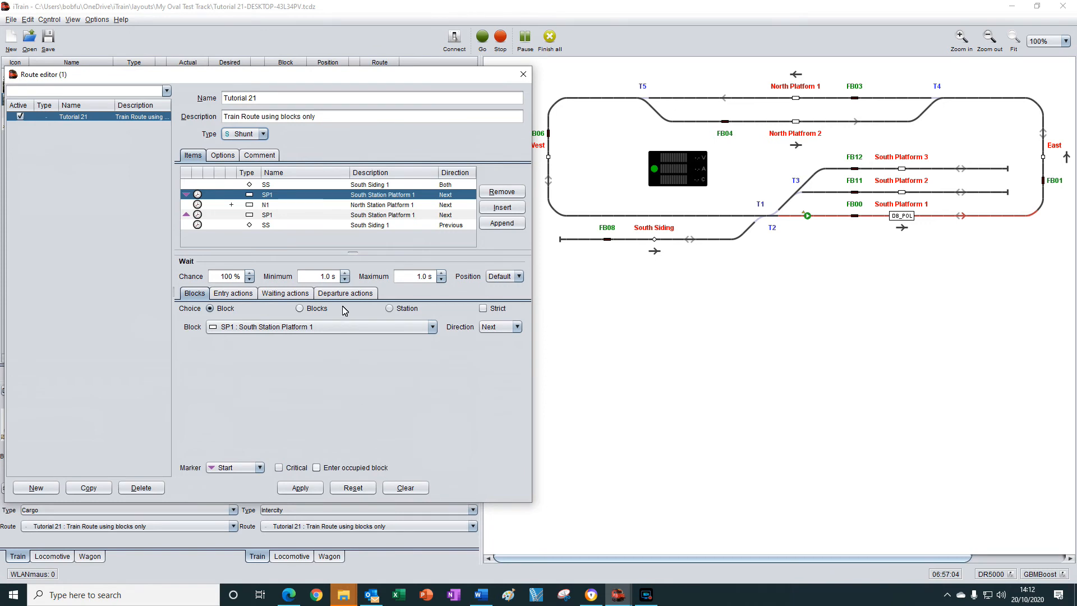
left_click(264, 135)
left_click(244, 167)
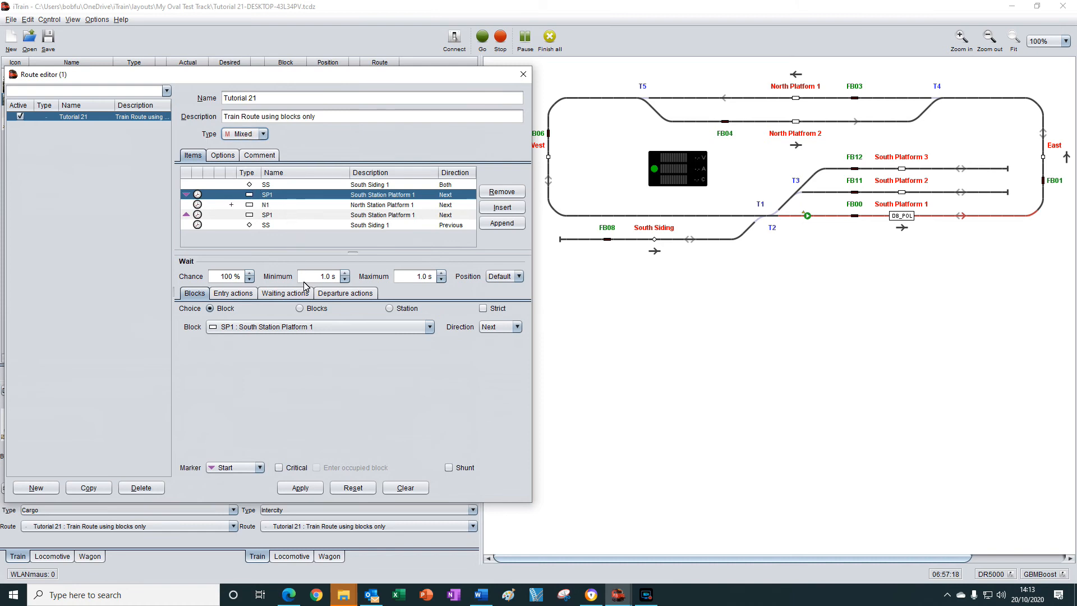
Enable the Shunt option for the route's final SS item only, leaving Enter occupied block off.
left_click(449, 469)
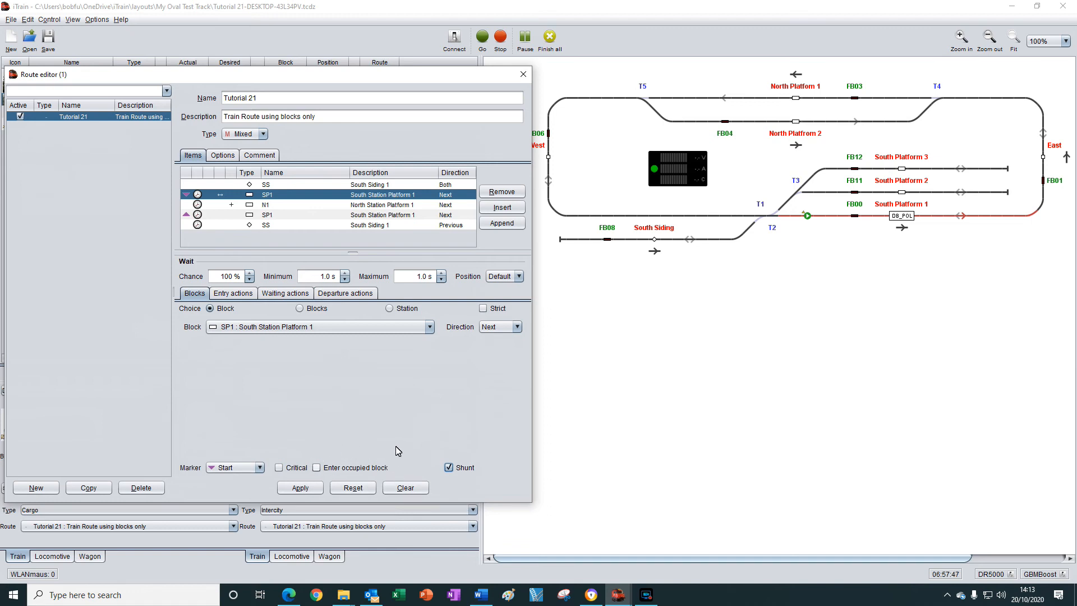
left_click(448, 467)
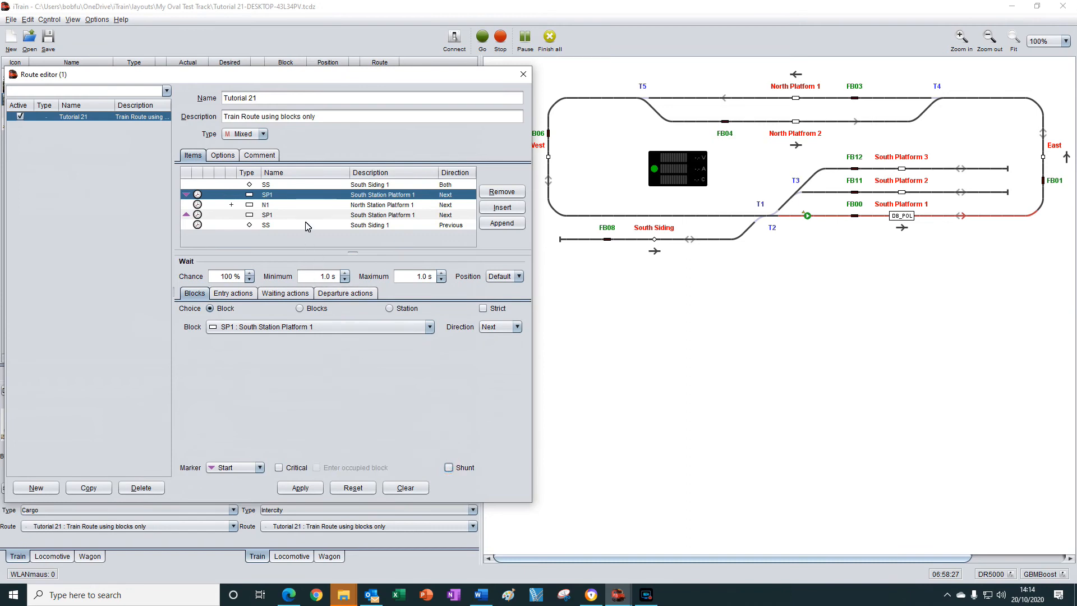
left_click(267, 226)
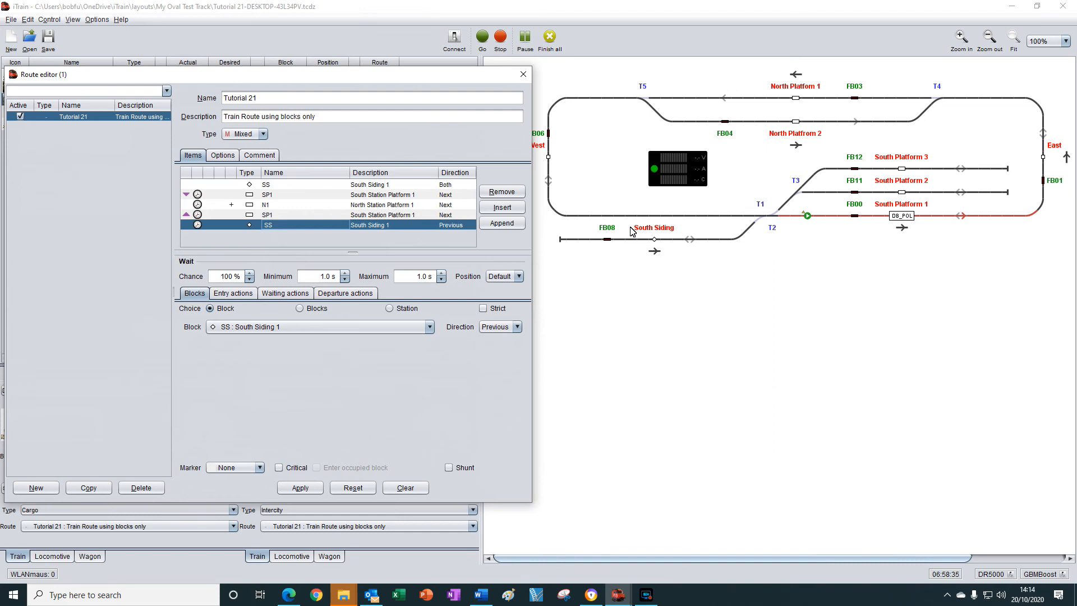
left_click(450, 469)
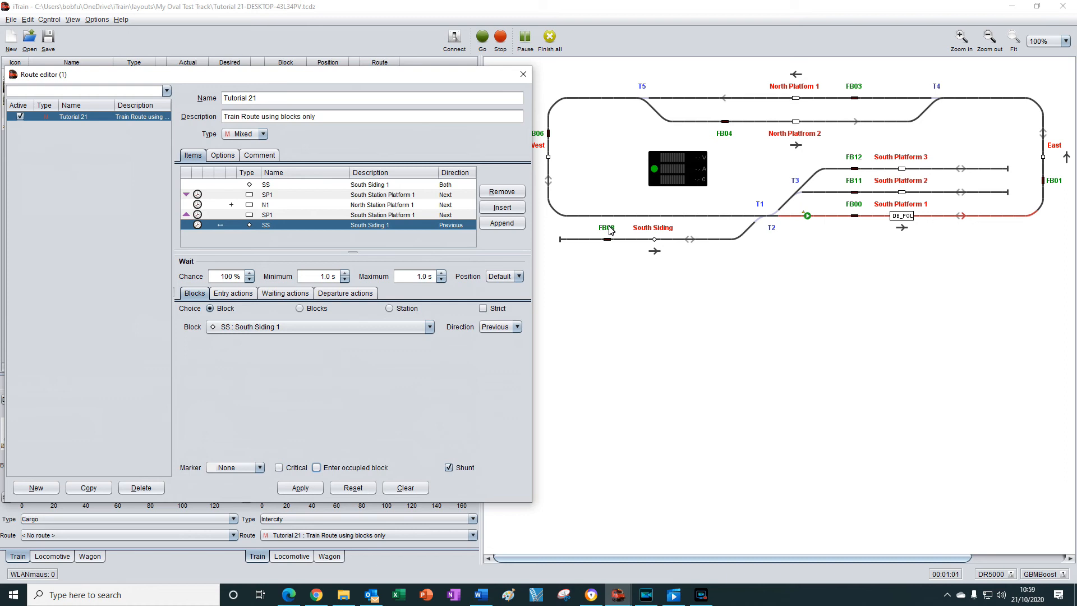
left_click(316, 468)
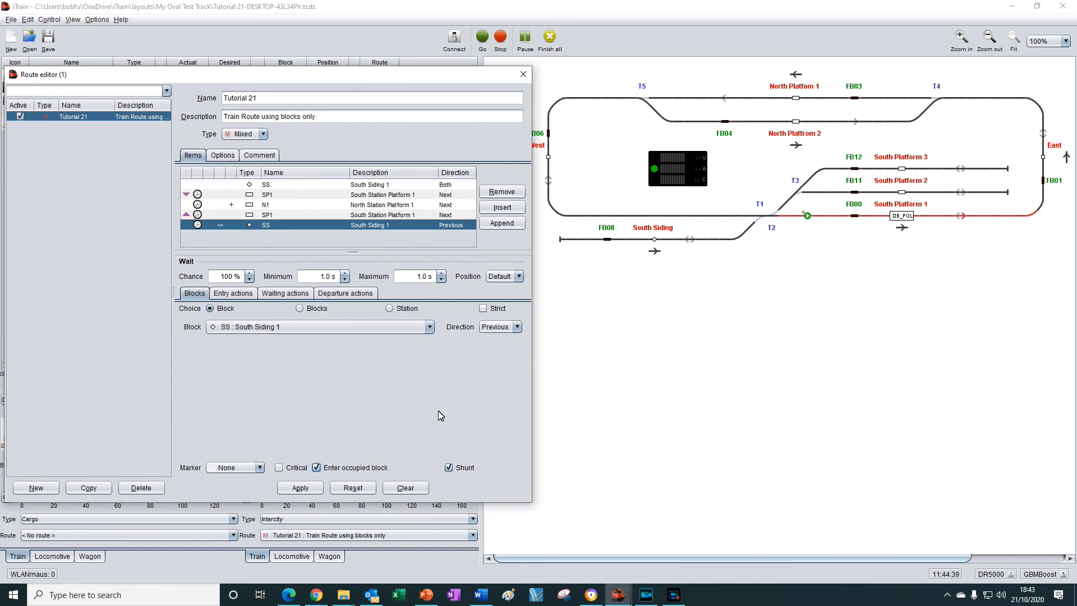
left_click(316, 468)
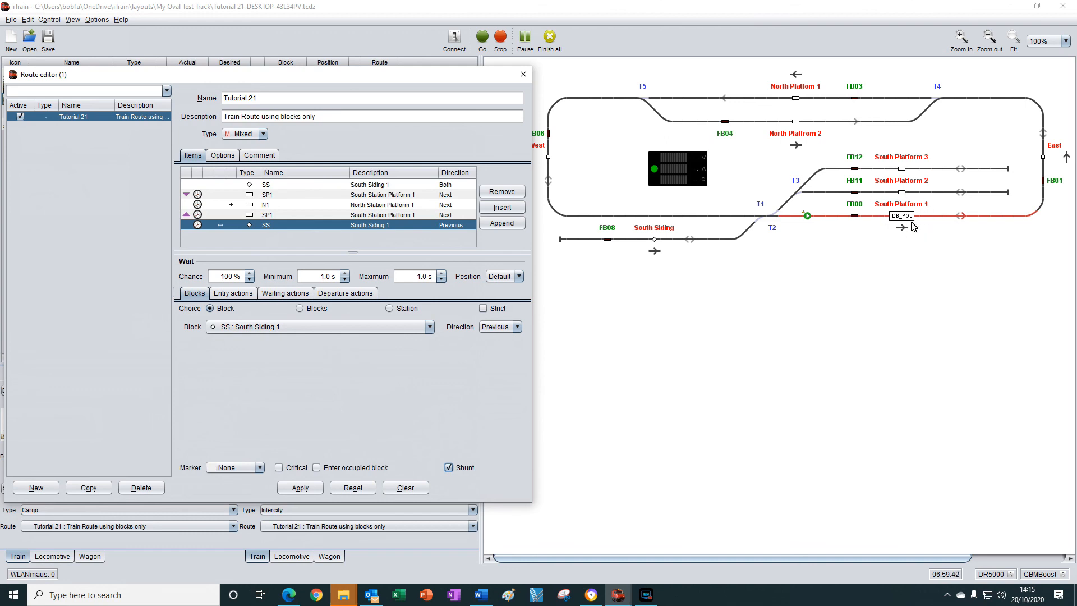
Set the Tutorial 21 route's repeat count to 1, apply the changes and close the route editor.
left_click(335, 215)
left_click(224, 156)
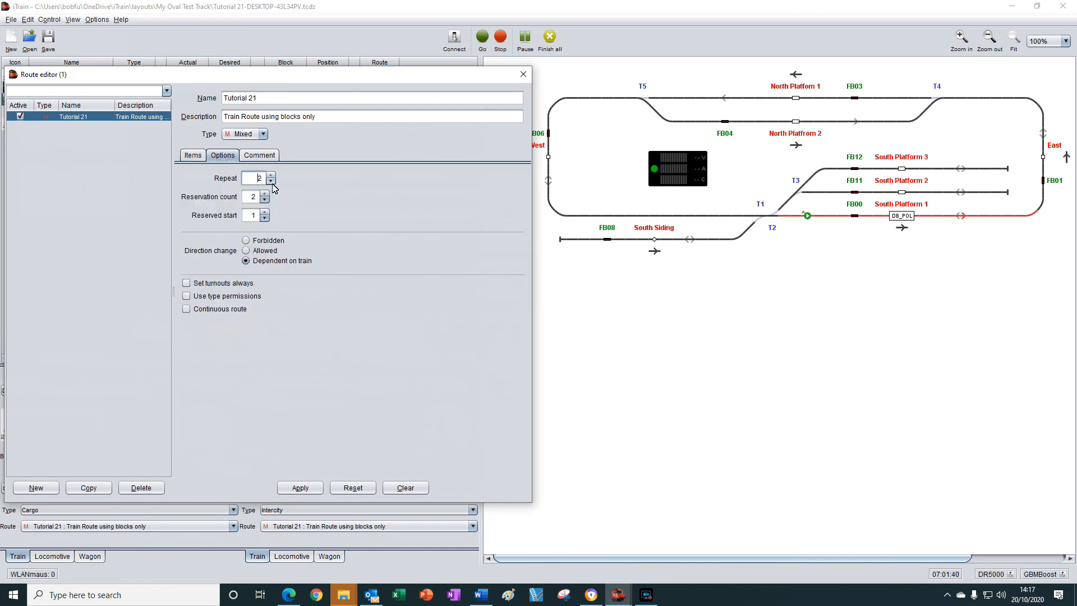
left_click(272, 180)
left_click(246, 178)
type("1")
left_click(303, 488)
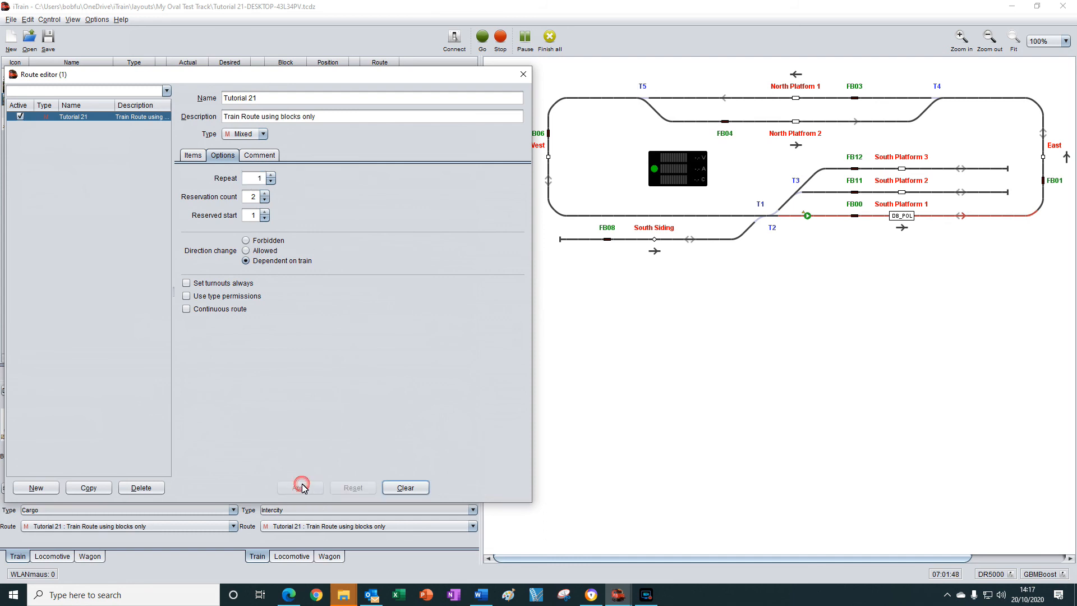
left_click(523, 75)
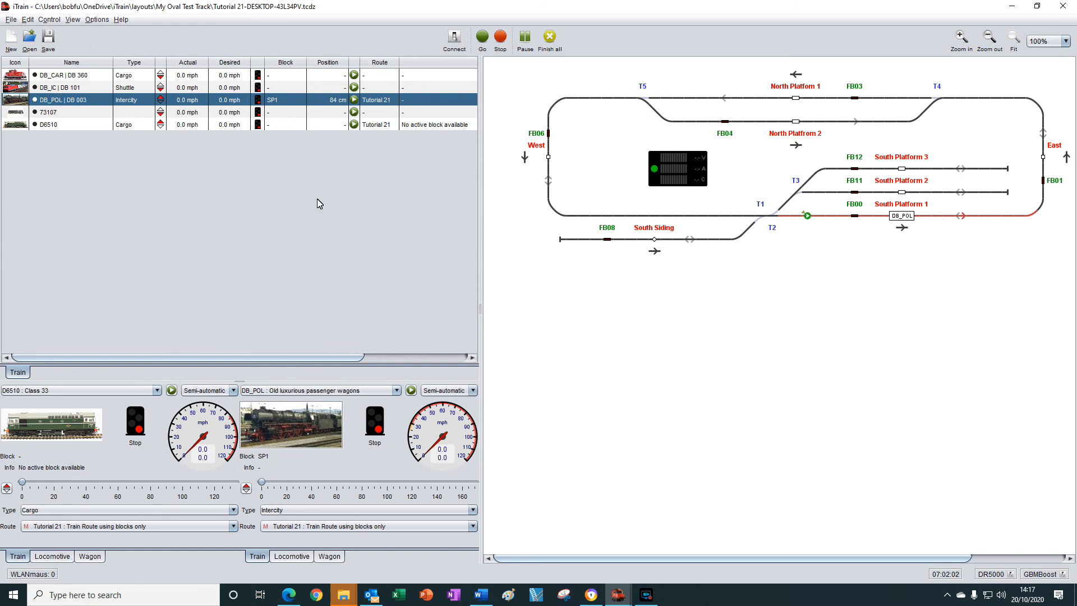
Set train DB_POL's position to the South Siding block and start it on the Tutorial 21 route.
left_click_drag(902, 217, 659, 252)
left_click(675, 288)
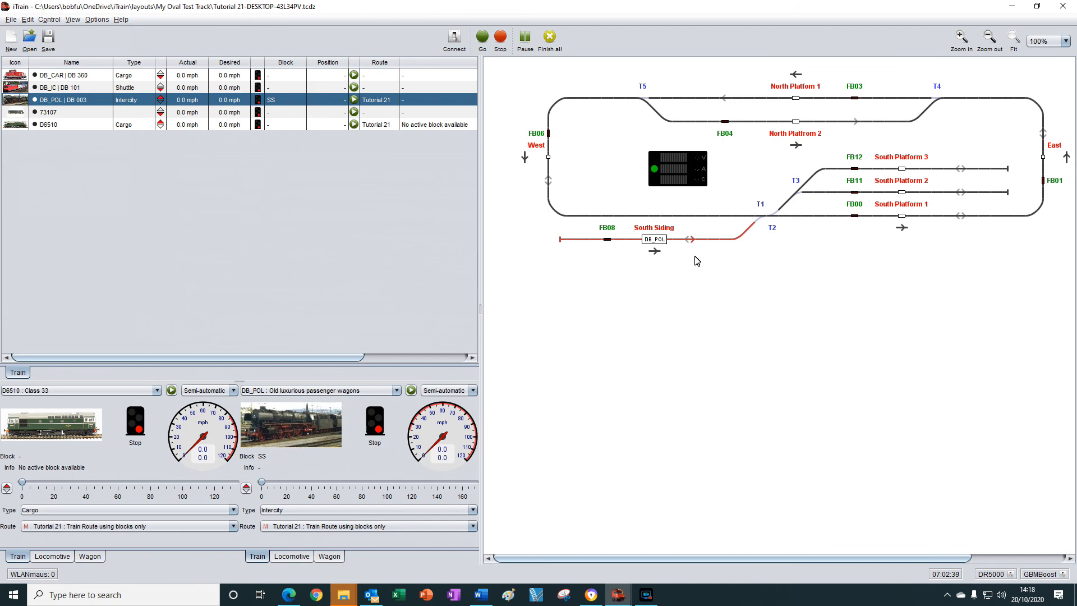
left_click(354, 100)
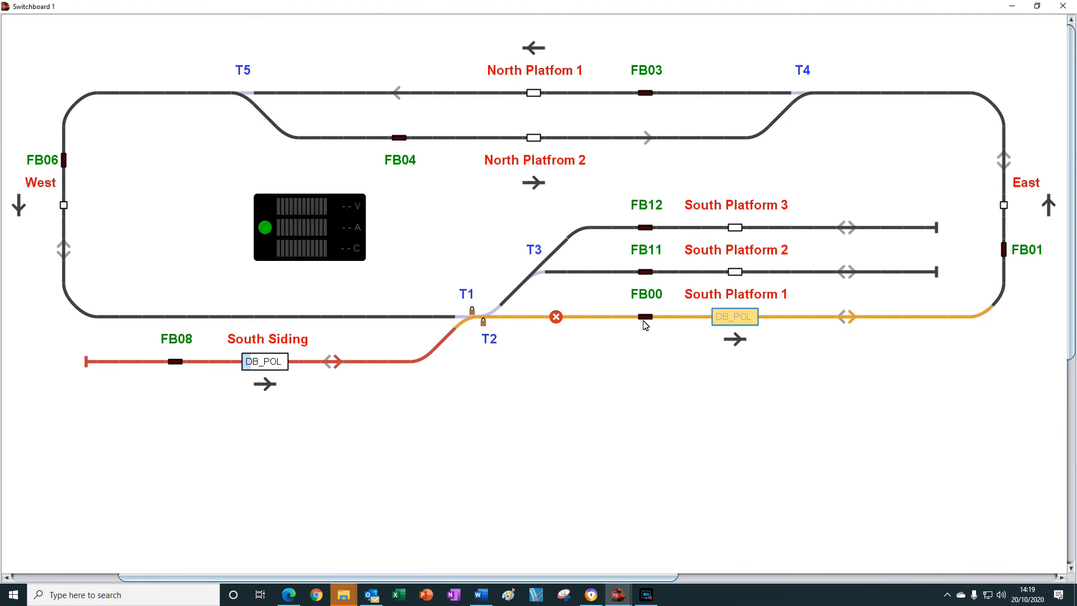
Simulate DB_POL's lap through FB00, FB01, FB03, FB06 and FB00, and its shunt back into the South Siding with FB08.
left_click(644, 321)
left_click(645, 323)
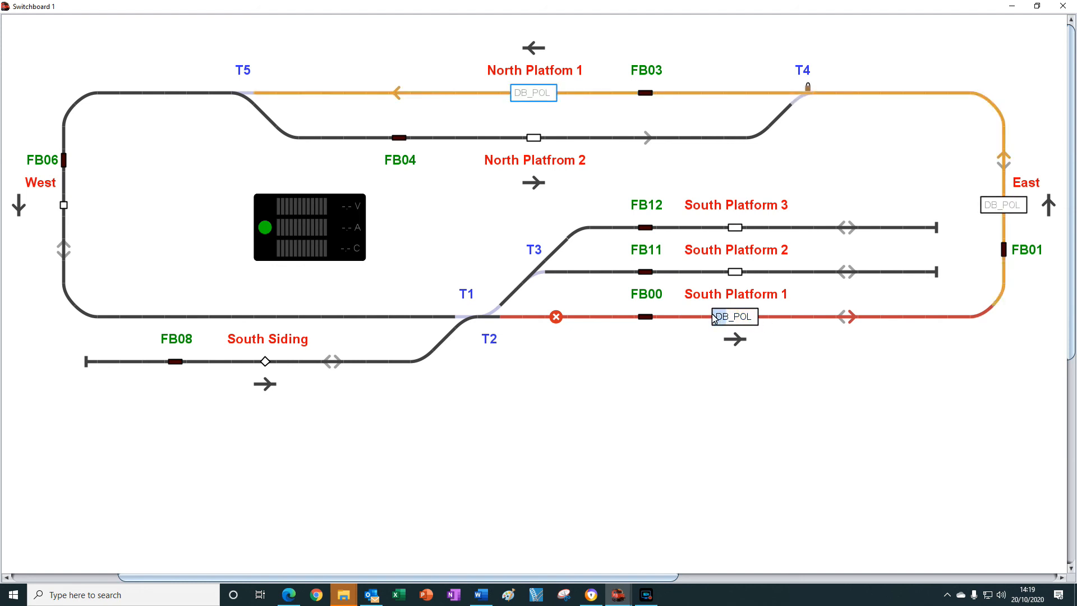
left_click(1006, 248)
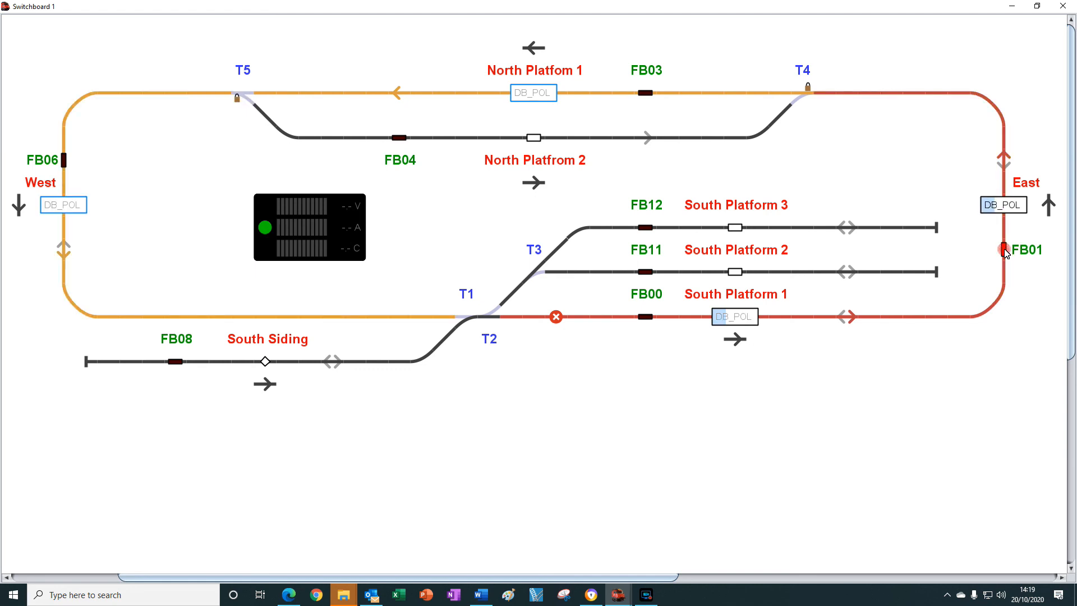
left_click(645, 95)
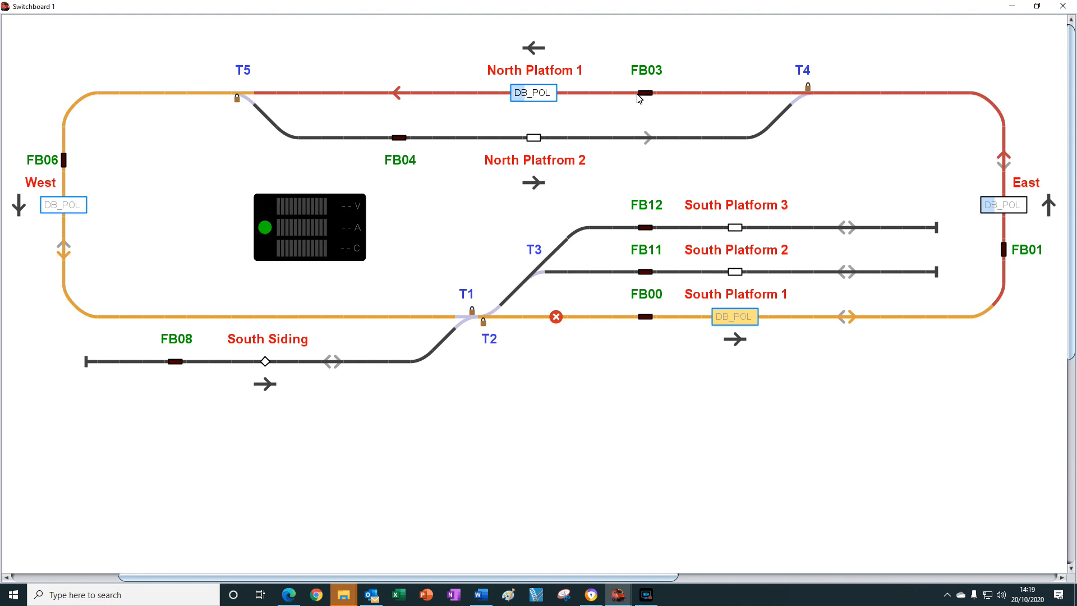
left_click(64, 161)
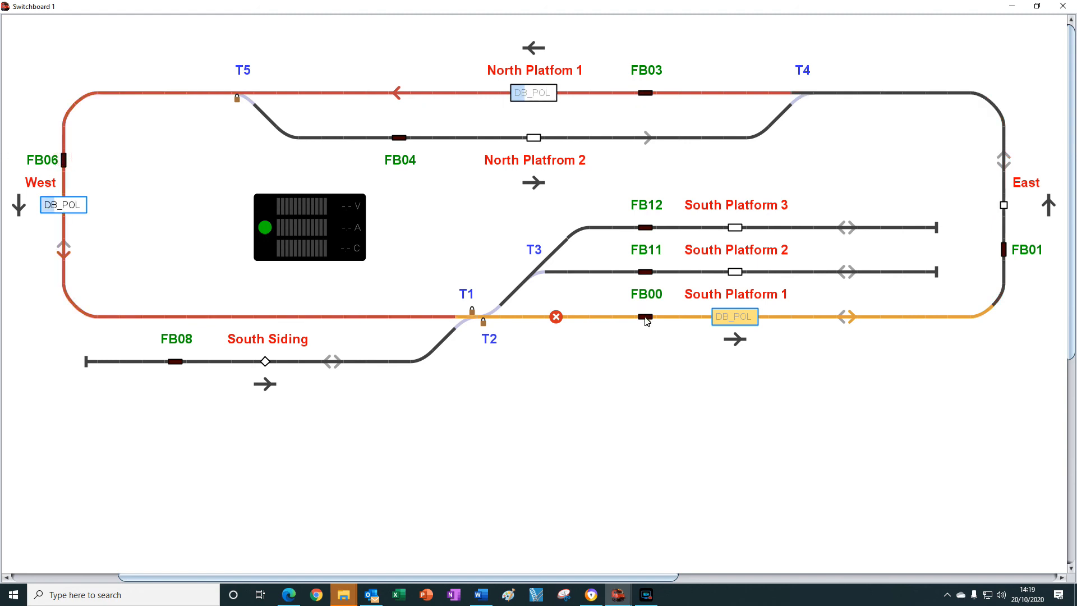
left_click(645, 318)
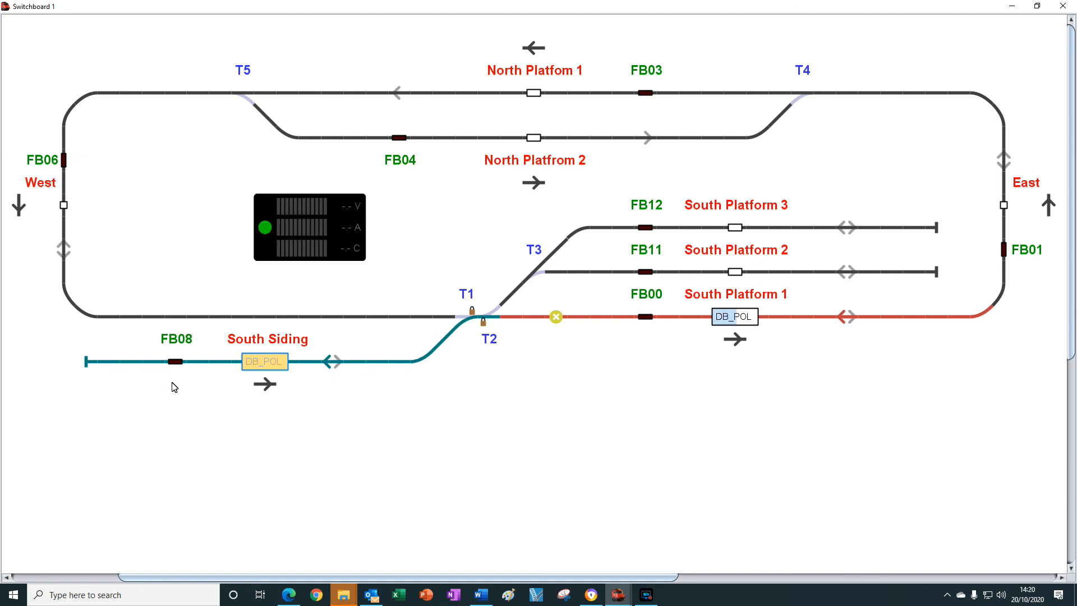
left_click(175, 362)
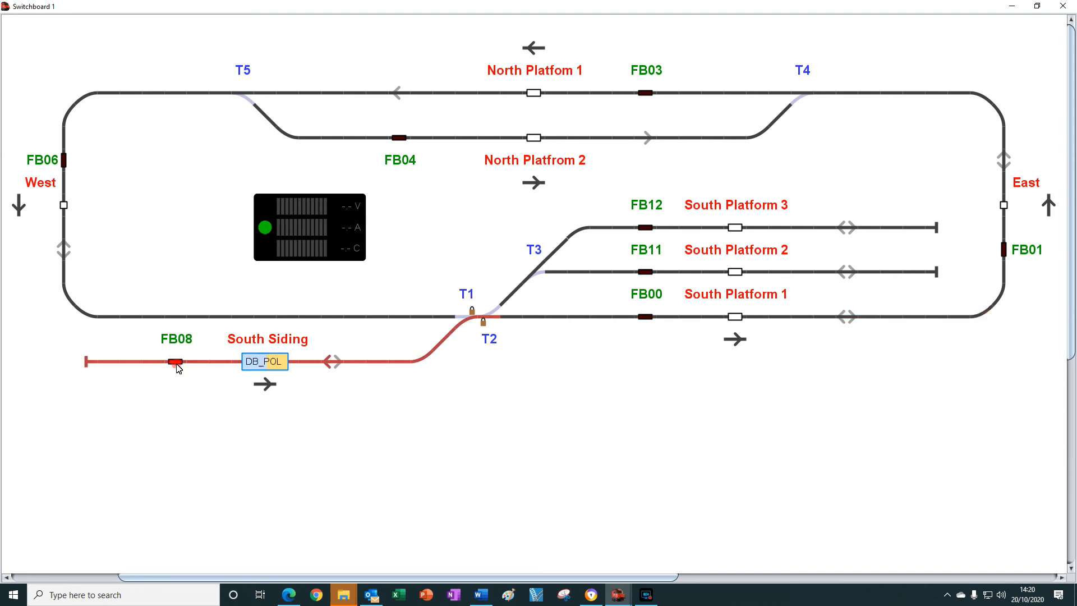